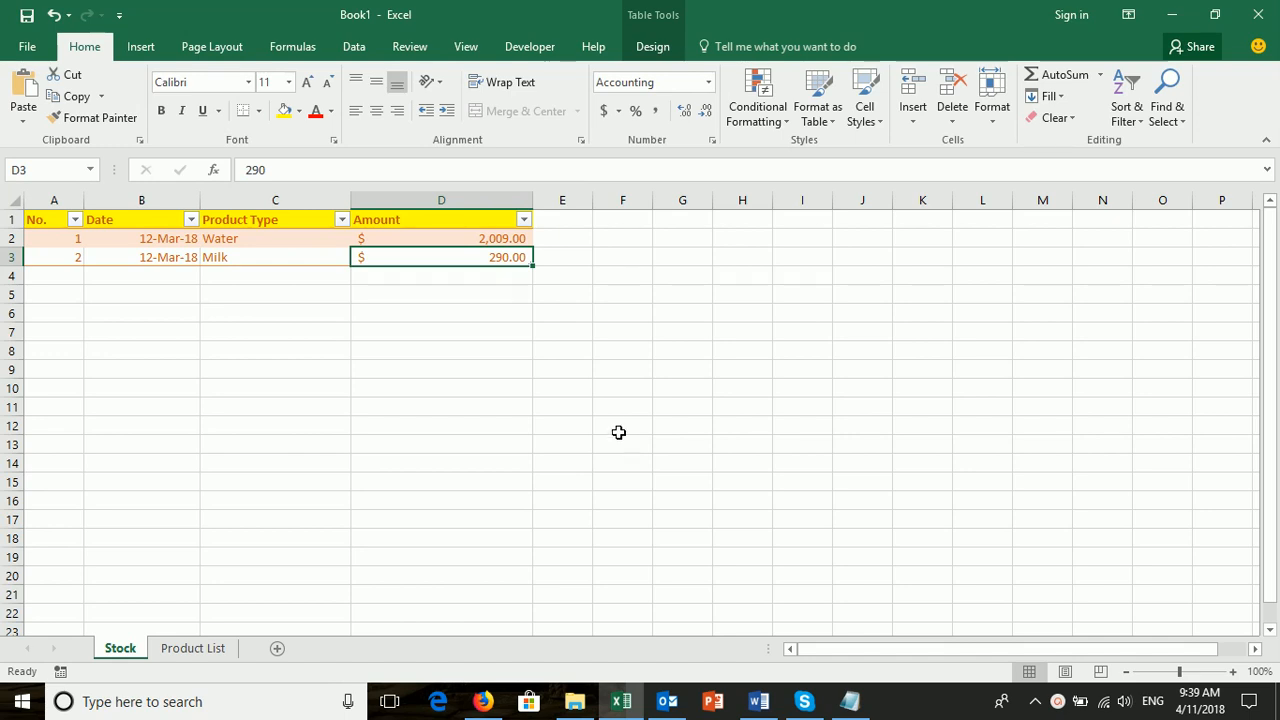
Step: Change the product type to Tea in both existing rows of the Stock table
left_click(152, 277)
left_click(150, 257)
left_click(149, 238)
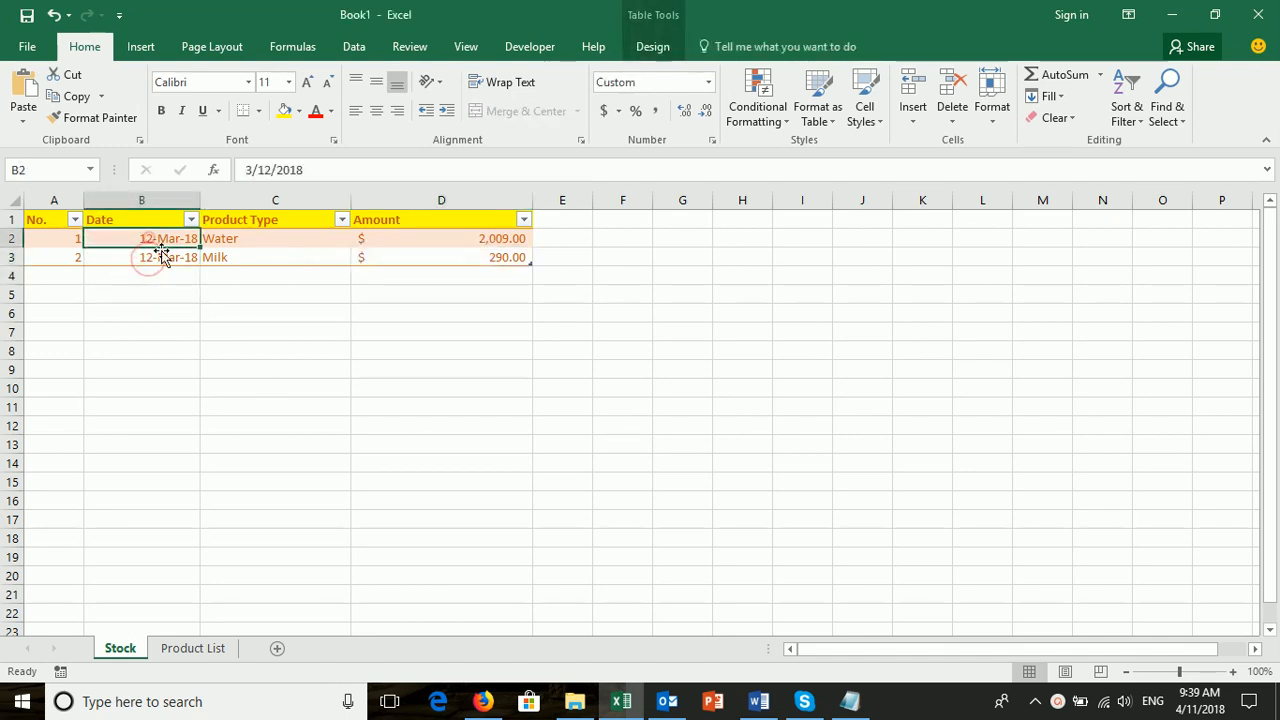
left_click(251, 240)
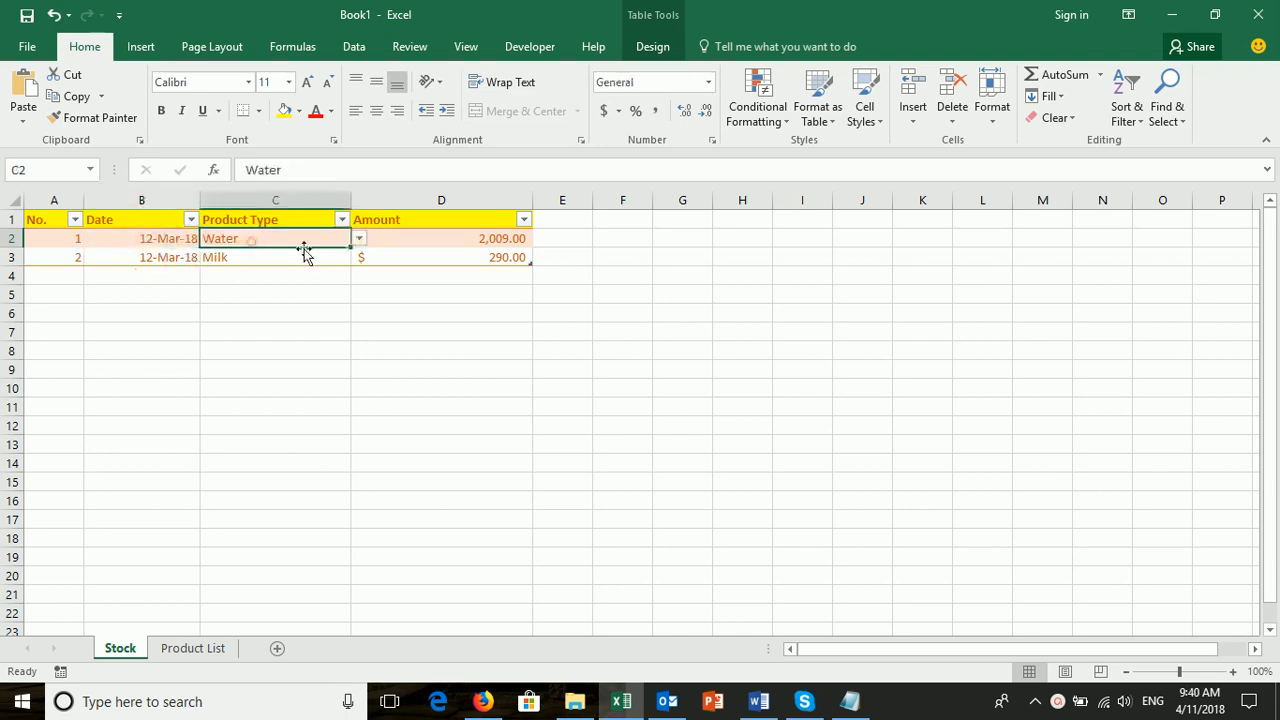
left_click(358, 240)
left_click(300, 277)
left_click(291, 259)
left_click(358, 257)
left_click(320, 299)
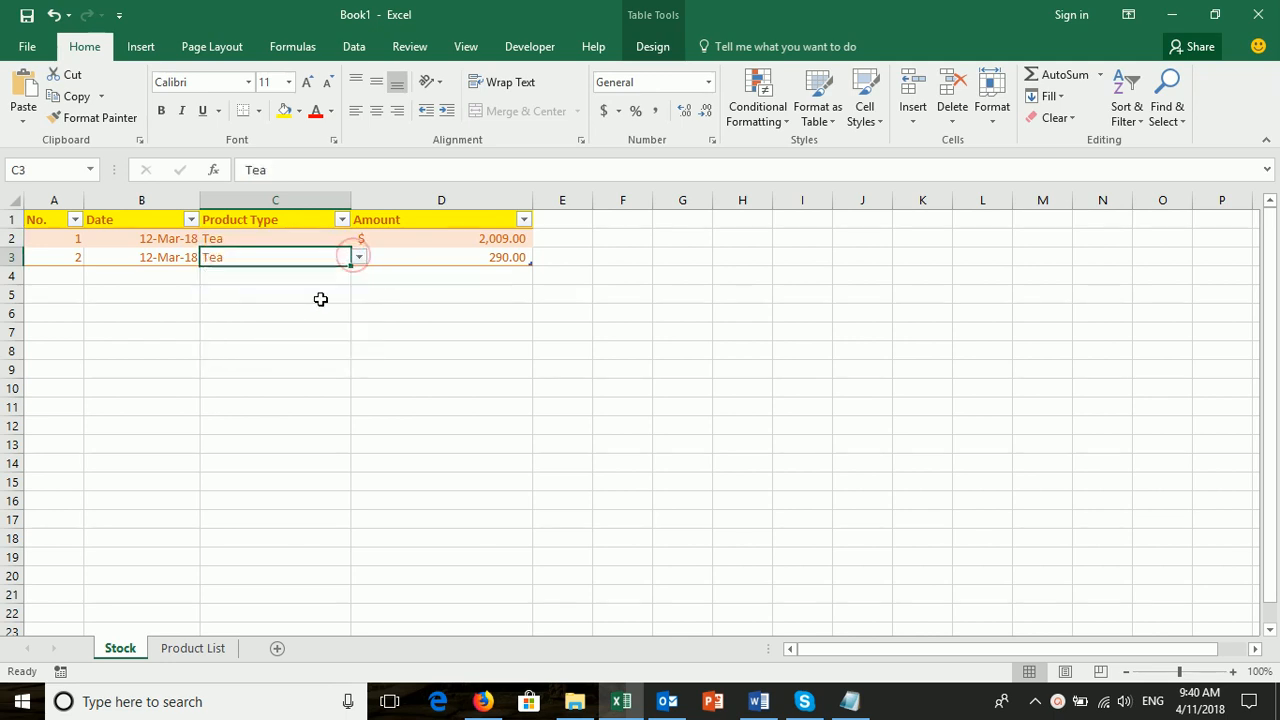
Step: Add a third row to the Stock table with No. 3 and the date 12-Mar-18
left_click(379, 258)
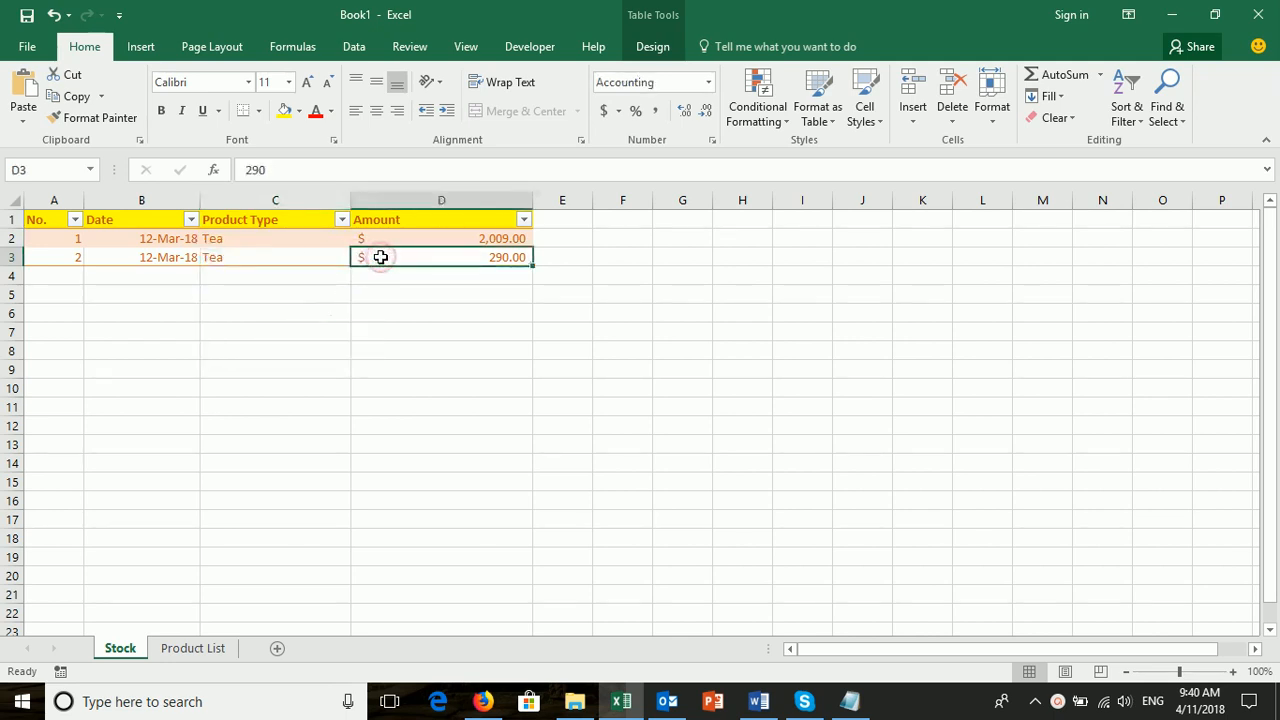
key("Tab")
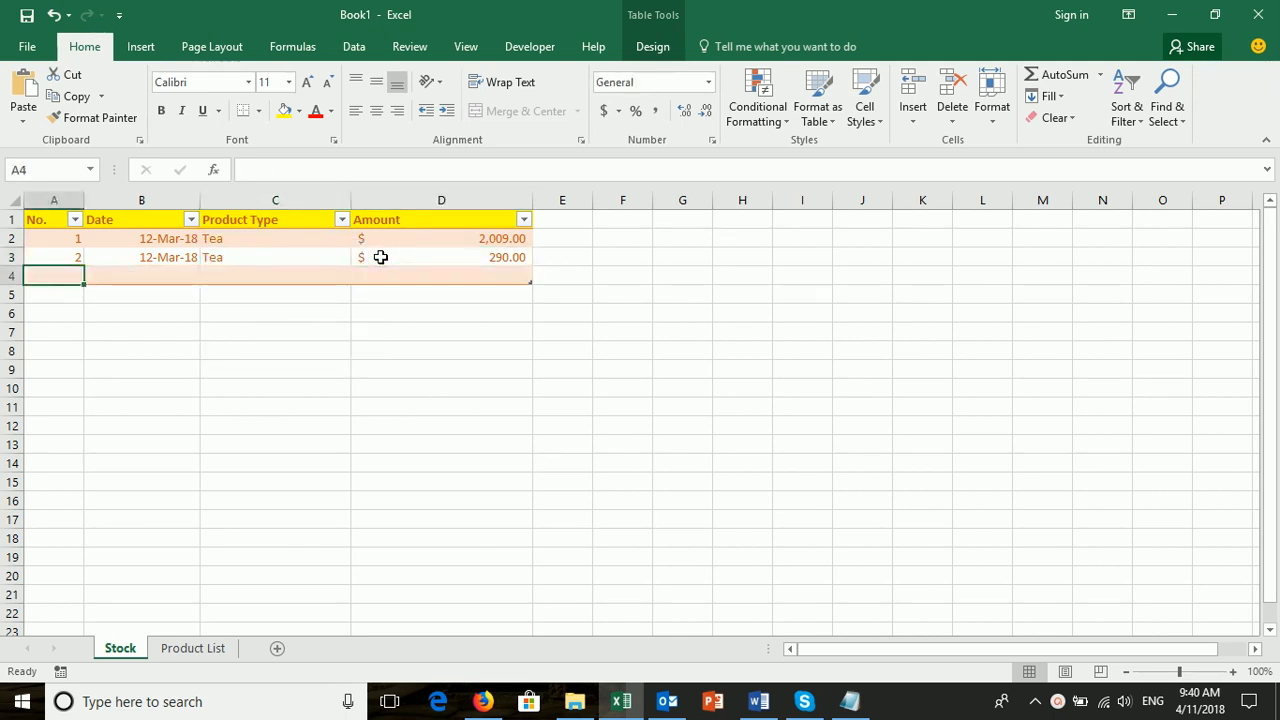
type("2")
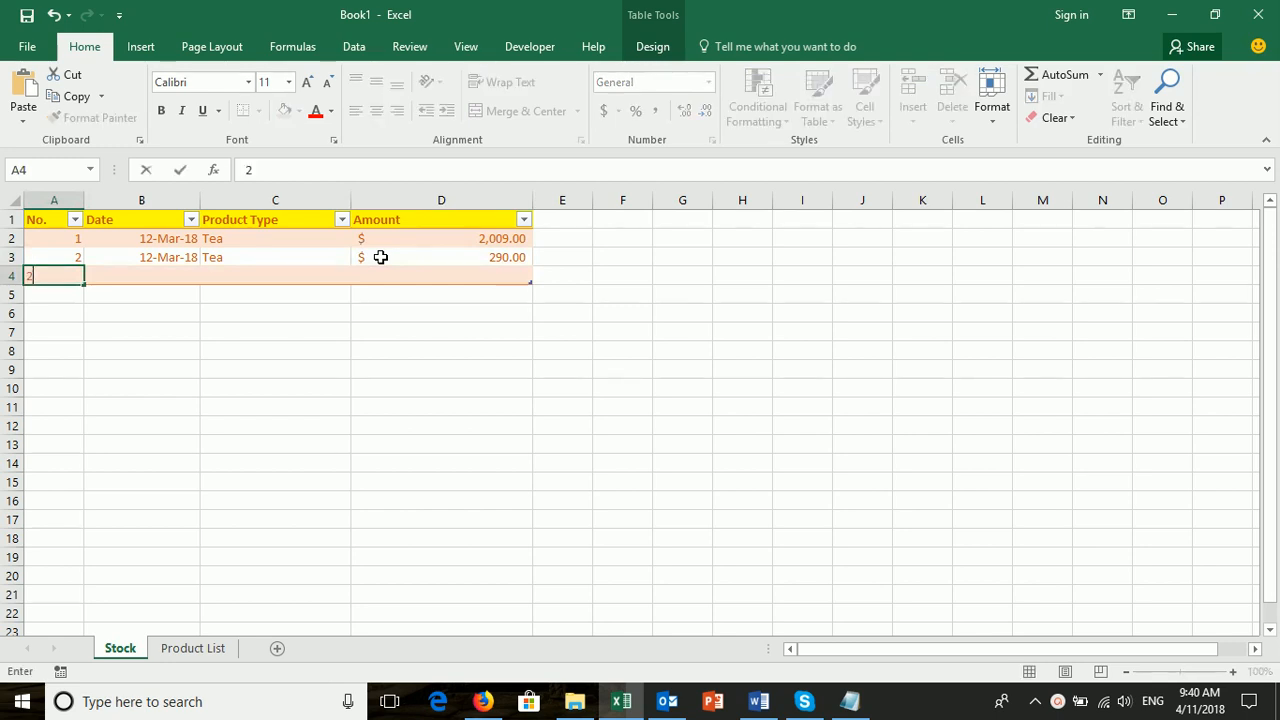
key("Tab")
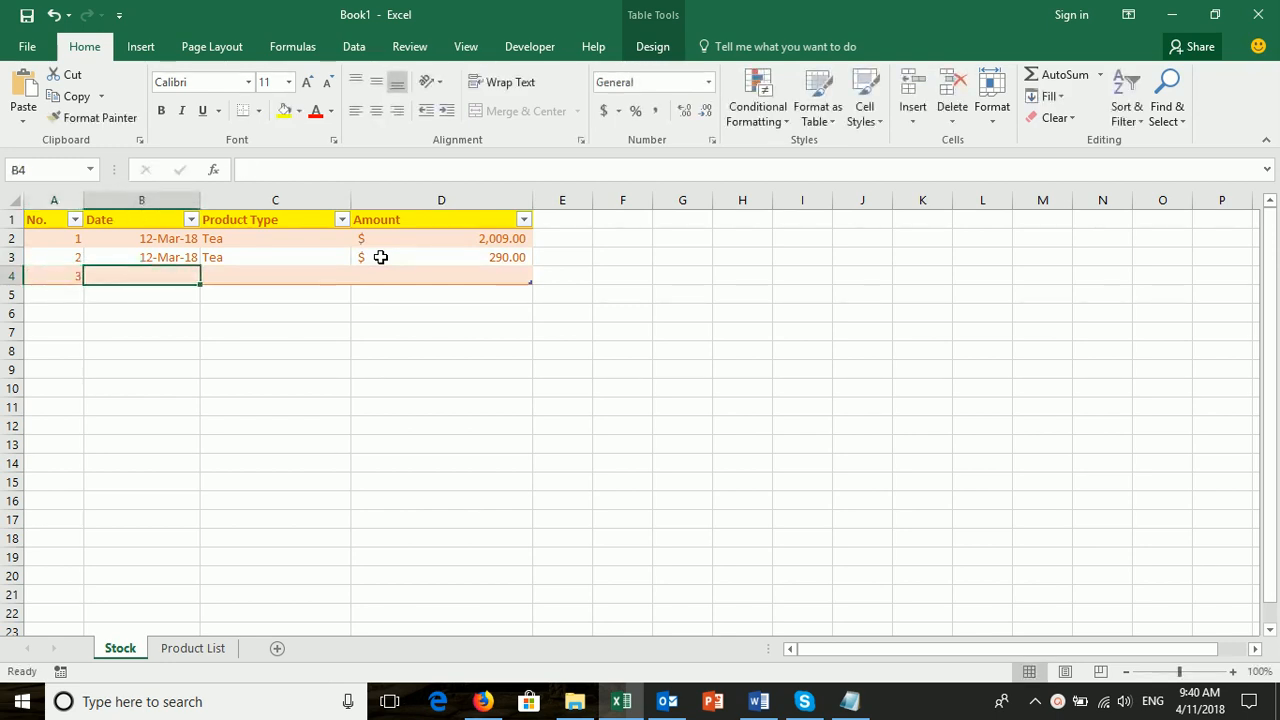
type("12-Mar-18")
key("Tab")
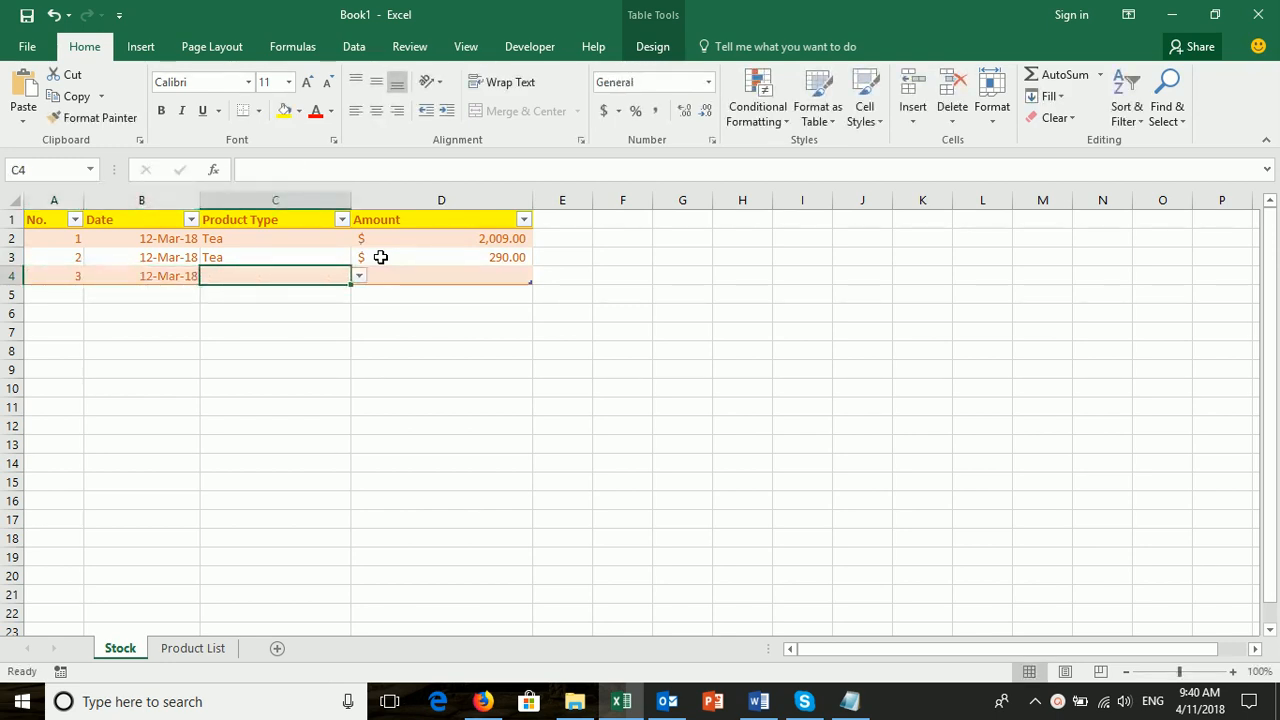
Step: Set the third row's product type to Beer and its amount to 13
left_click(360, 277)
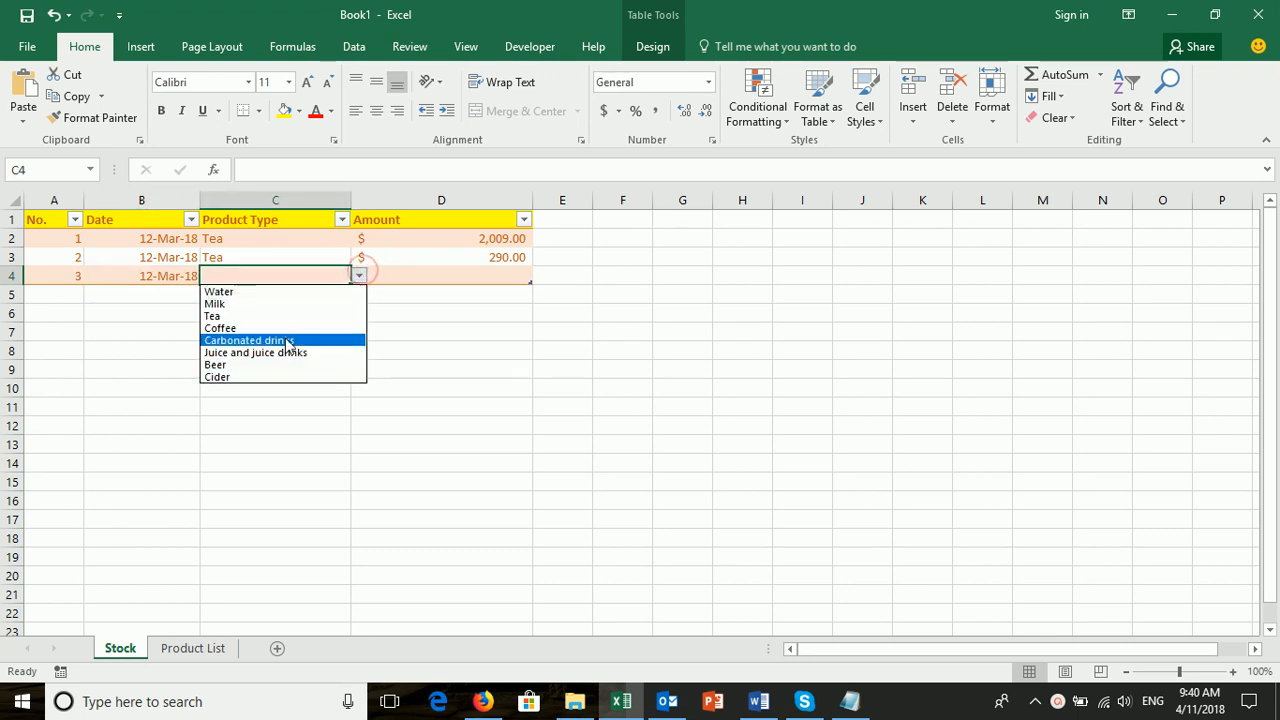
left_click(245, 365)
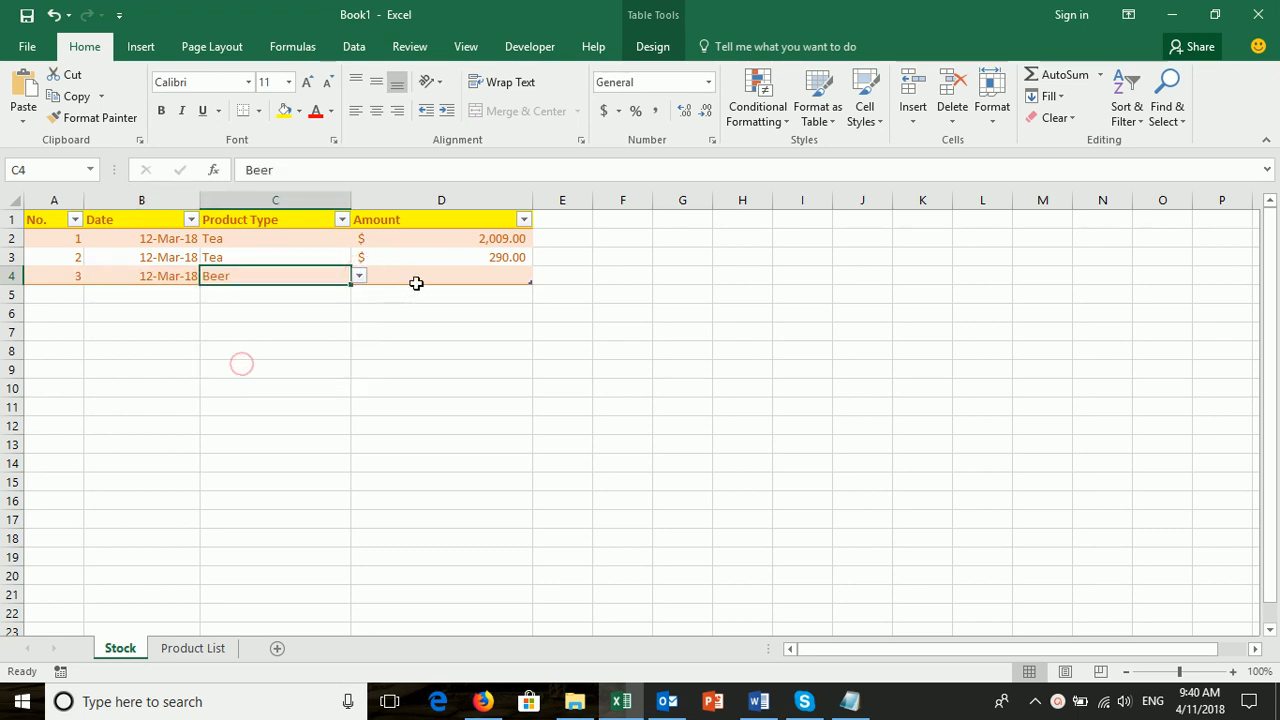
left_click(421, 283)
type("13")
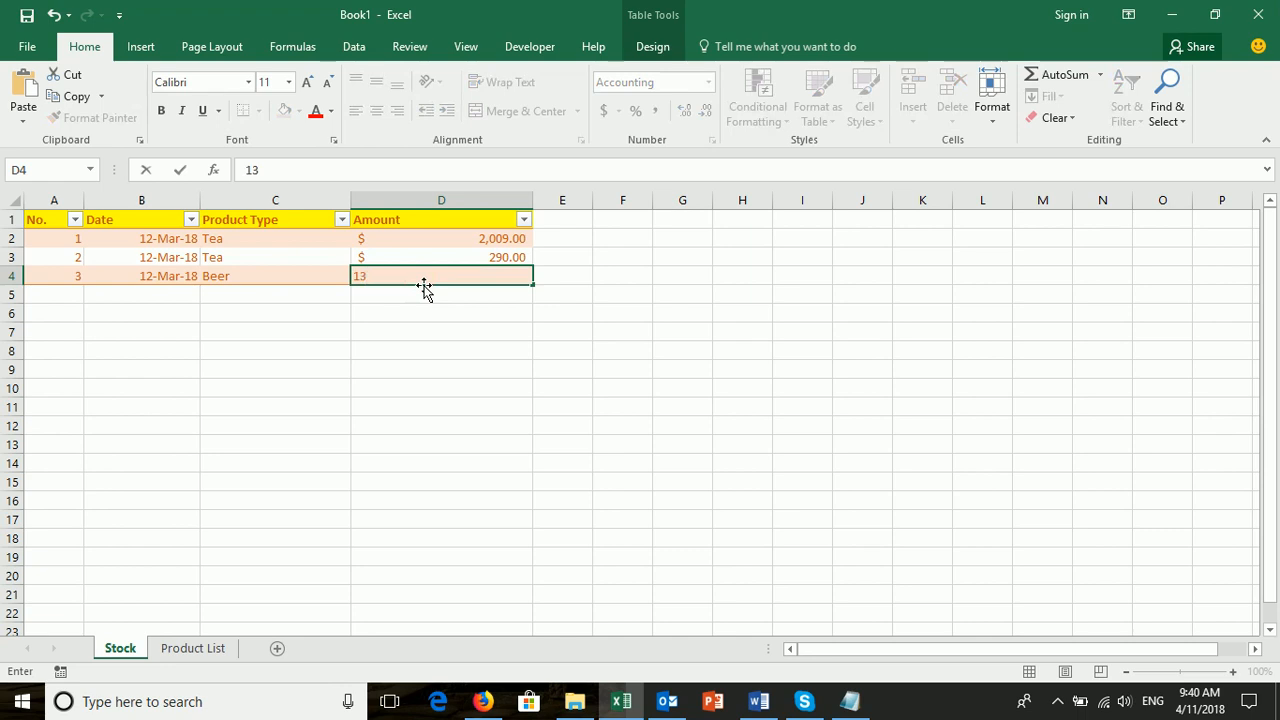
key("Return")
Step: Examine the product type choices in the third row and their source list on the Product List sheet, returning to the Stock sheet
left_click(270, 279)
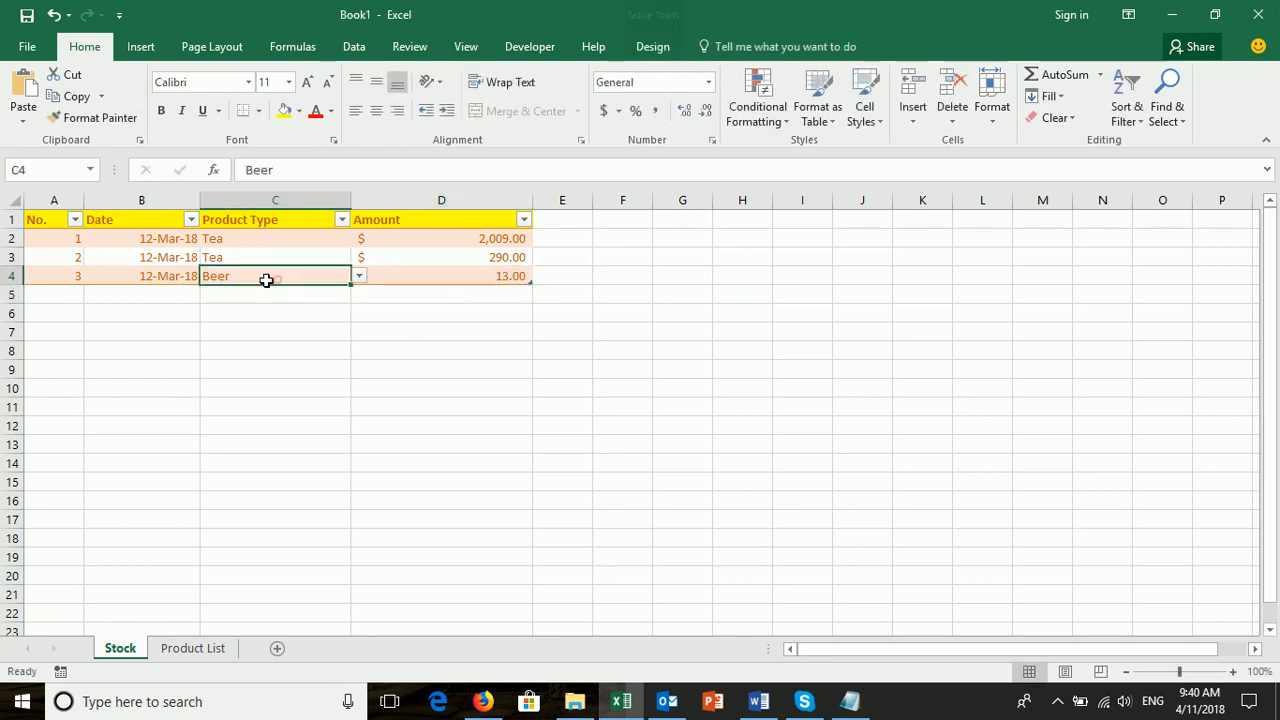
left_click(357, 276)
left_click(357, 277)
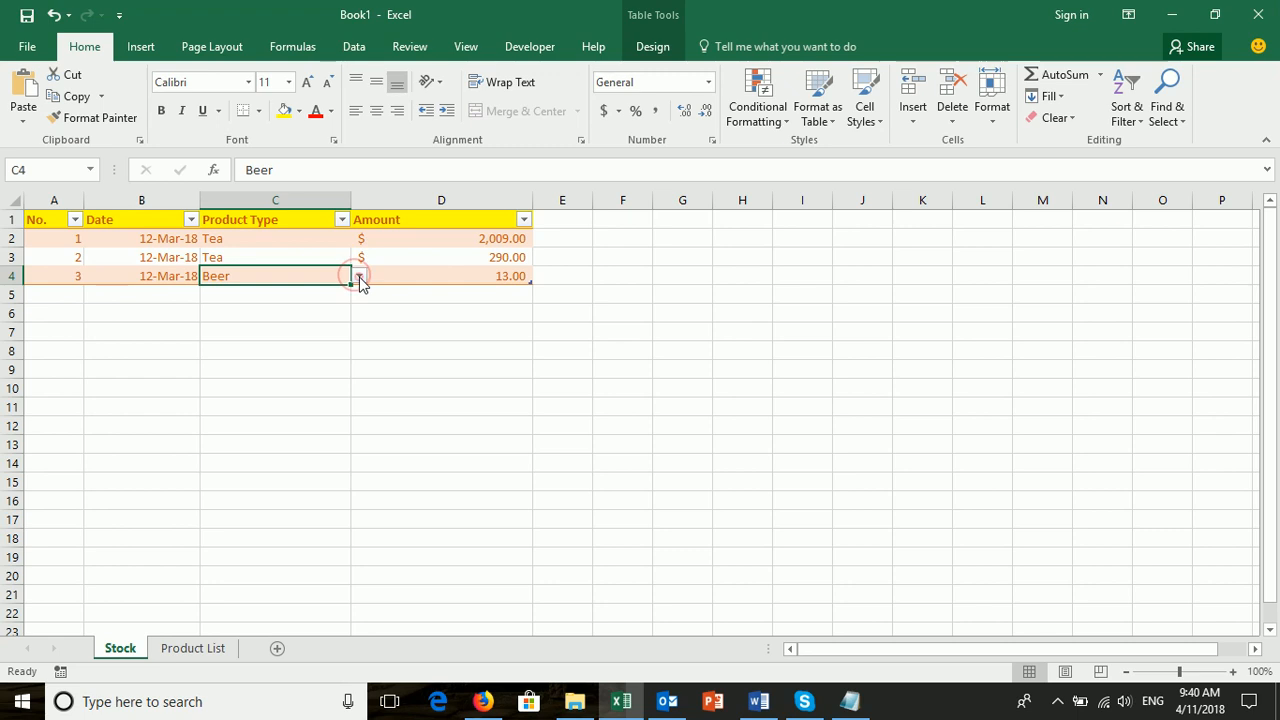
left_click(220, 659)
left_click(165, 240)
left_click(205, 428)
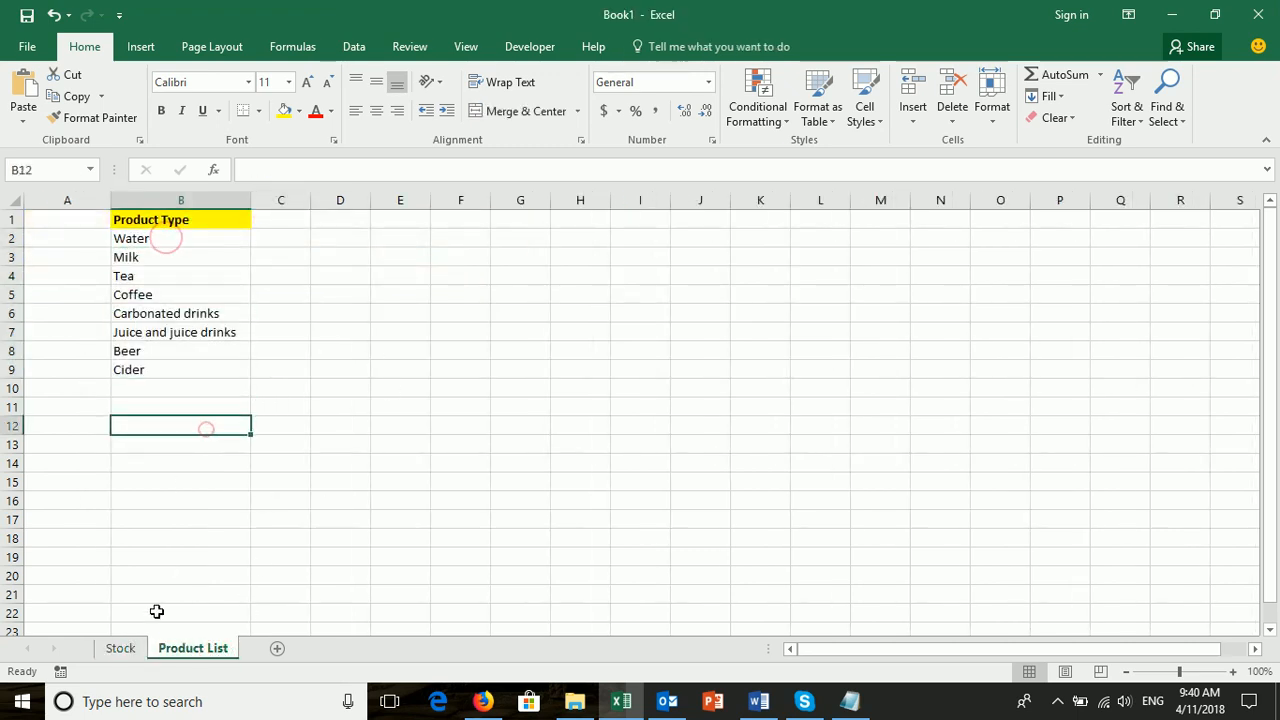
left_click(125, 650)
left_click(224, 465)
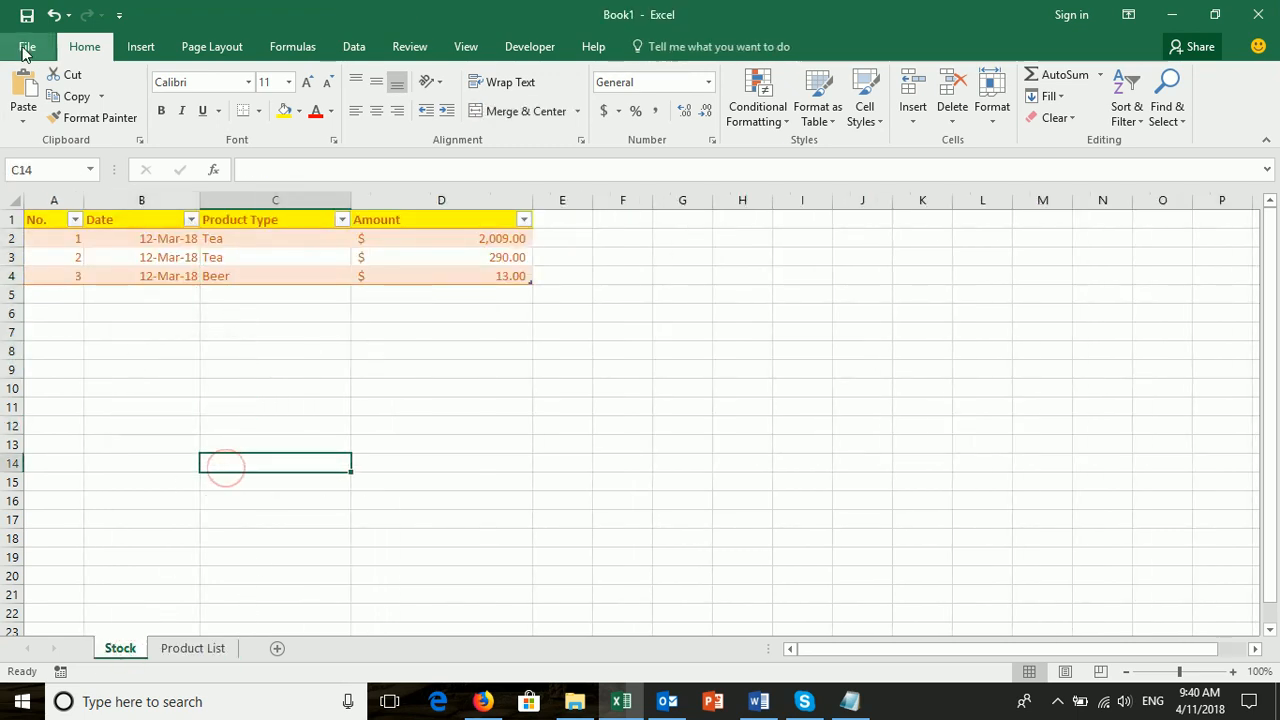
Step: Create a new blank workbook
left_click(25, 48)
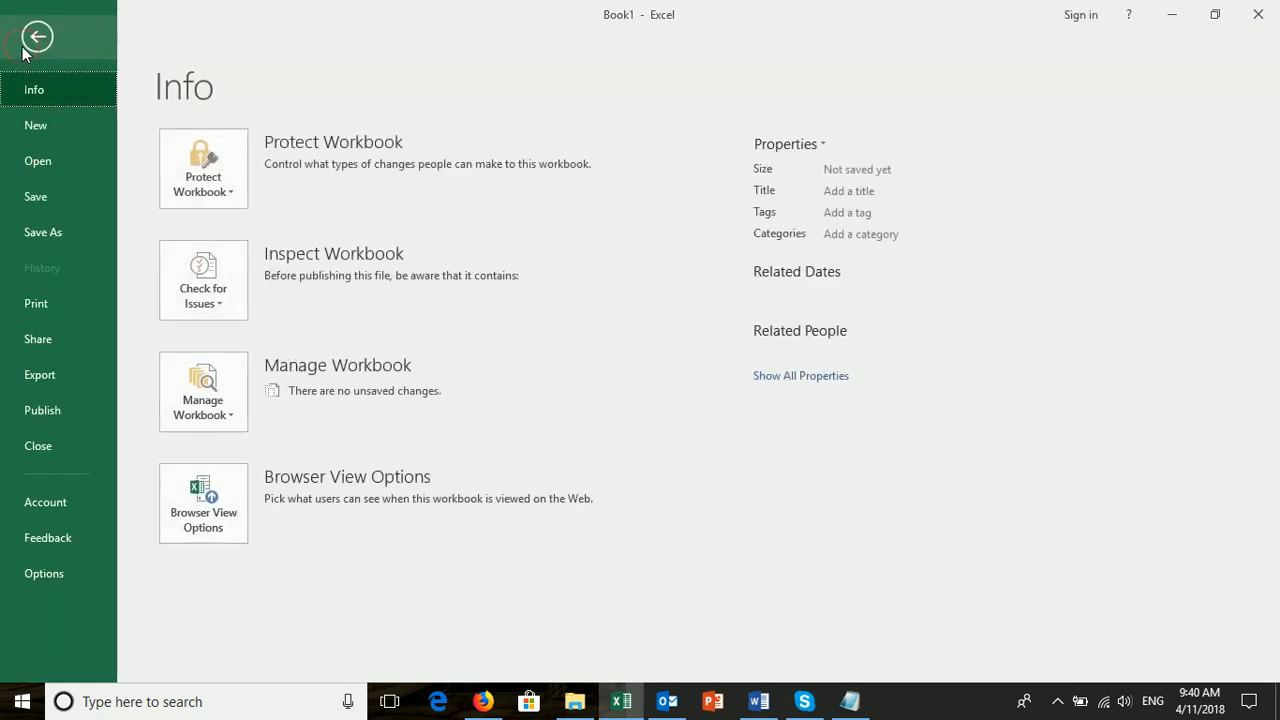
left_click(50, 124)
left_click(312, 344)
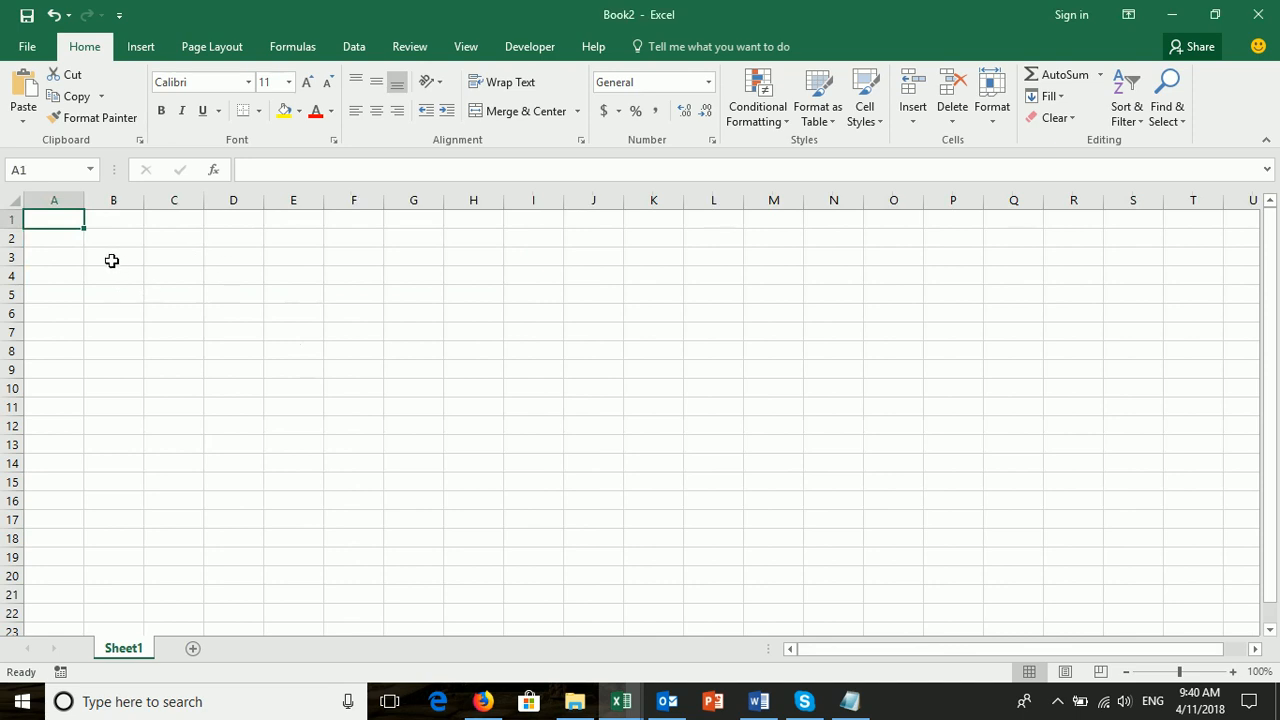
Step: Enter the column headers No., Date and Product Name in cells A1 to C1
type("No.")
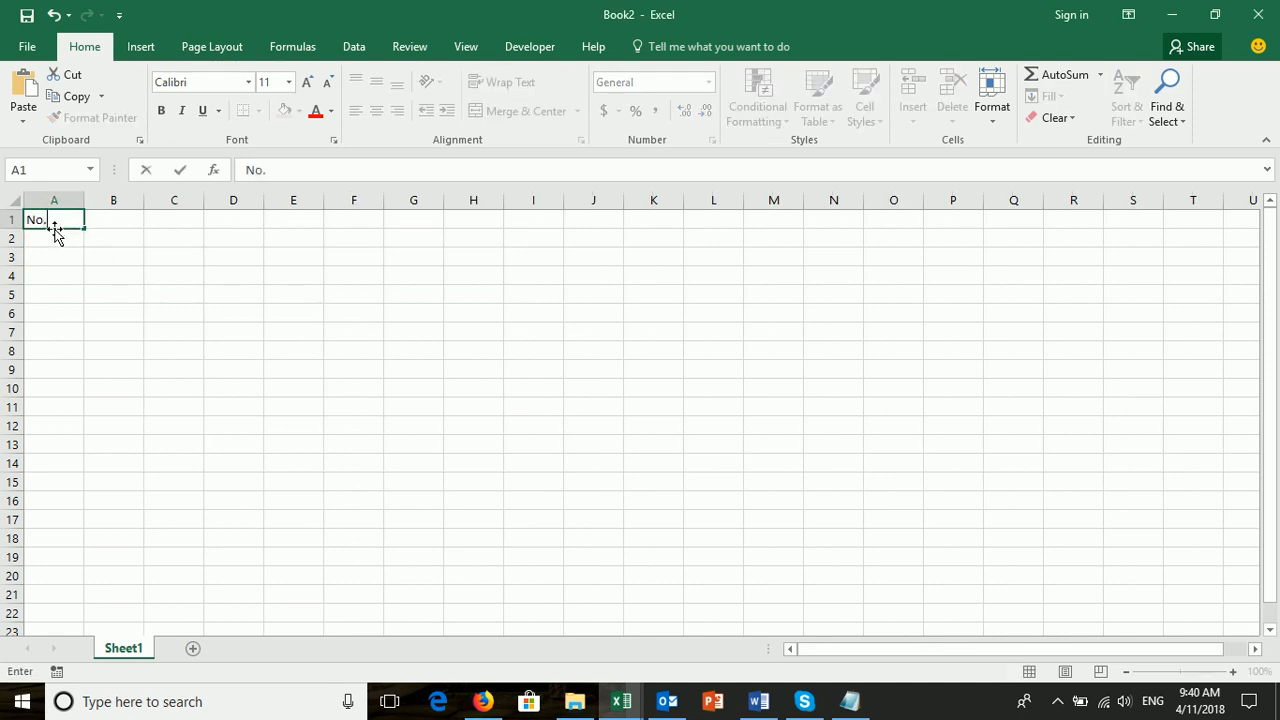
key("Tab")
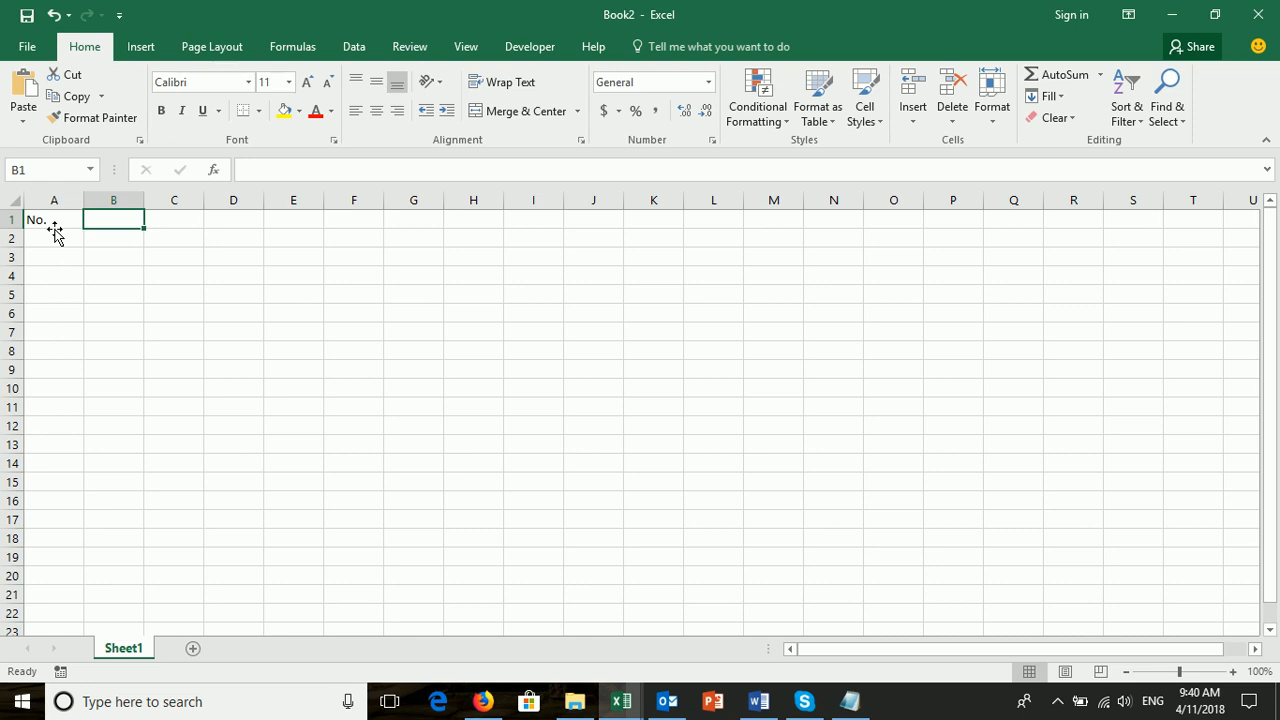
type("Date")
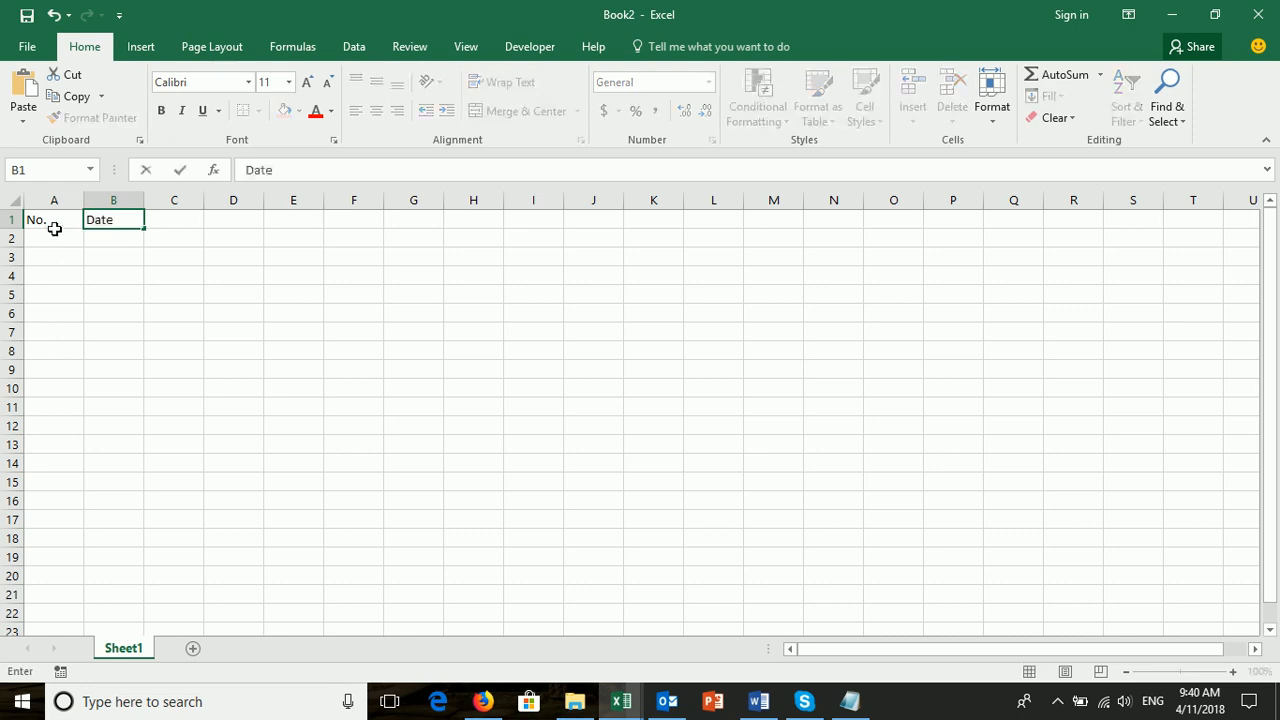
key("Tab")
type("P")
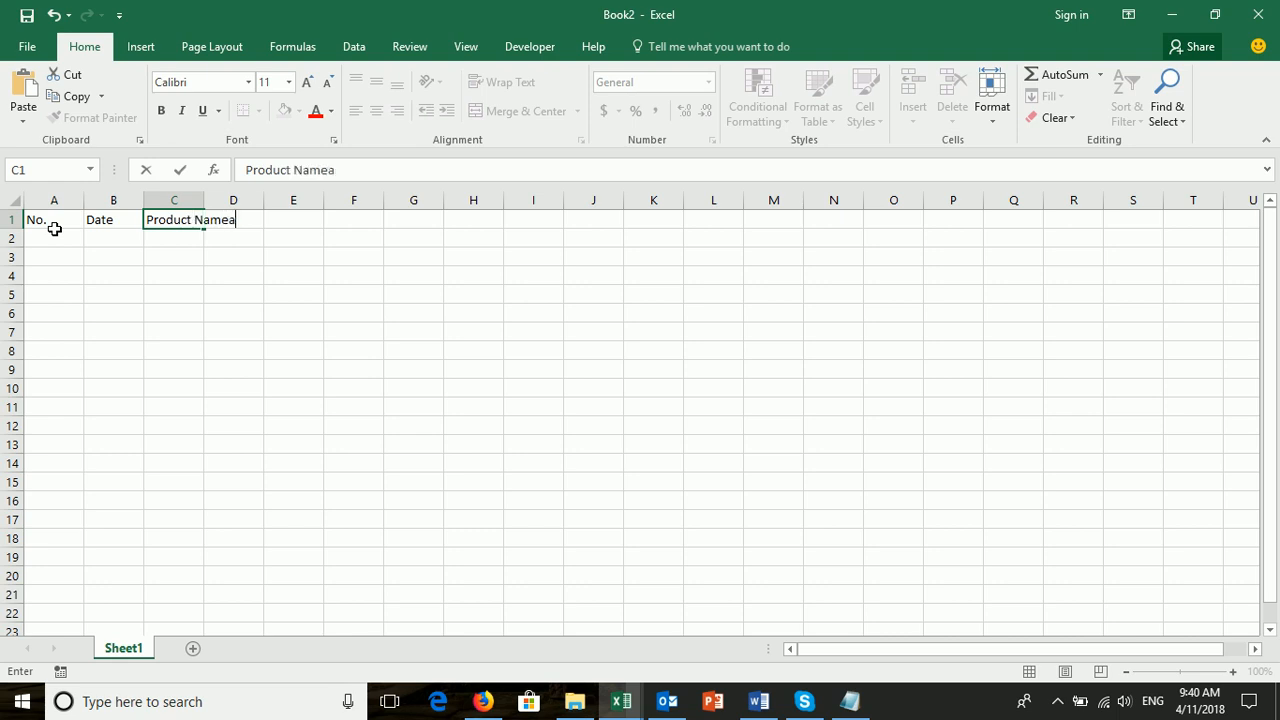
key("Return")
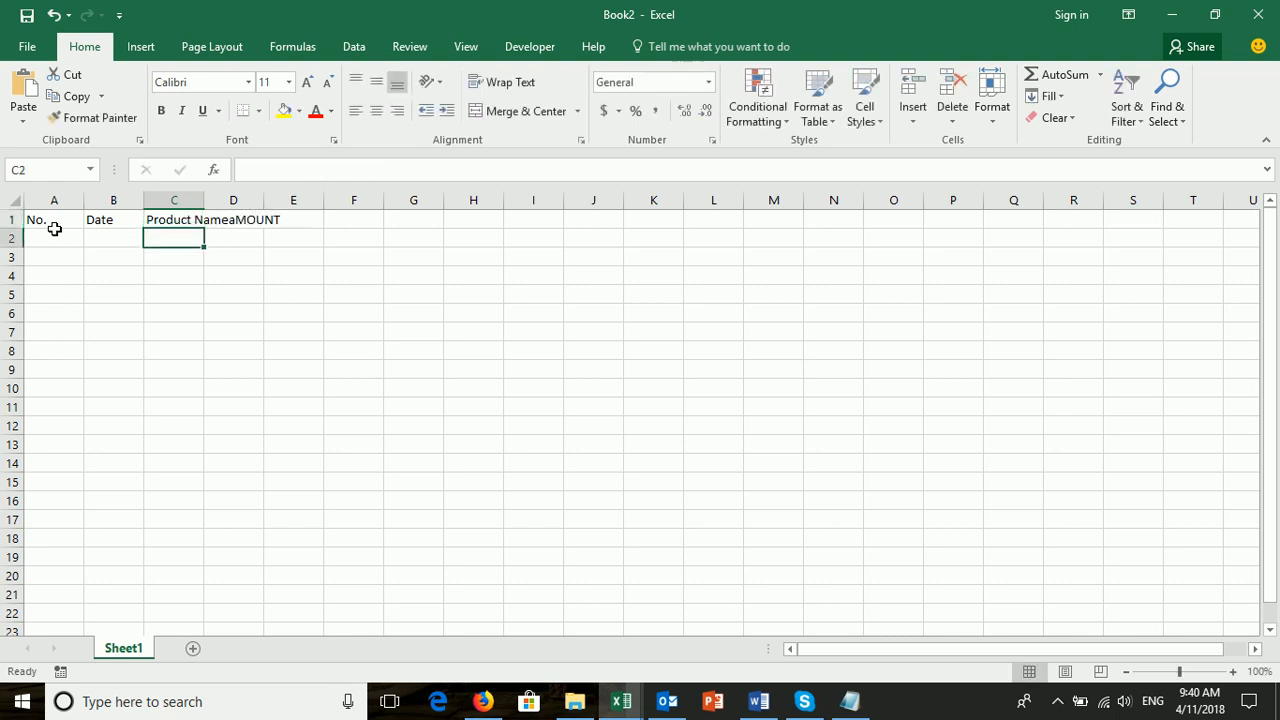
Step: Widen column C and remove the extra text from its header so it reads Product Name
left_click_drag(204, 200, 315, 200)
double_click(252, 220)
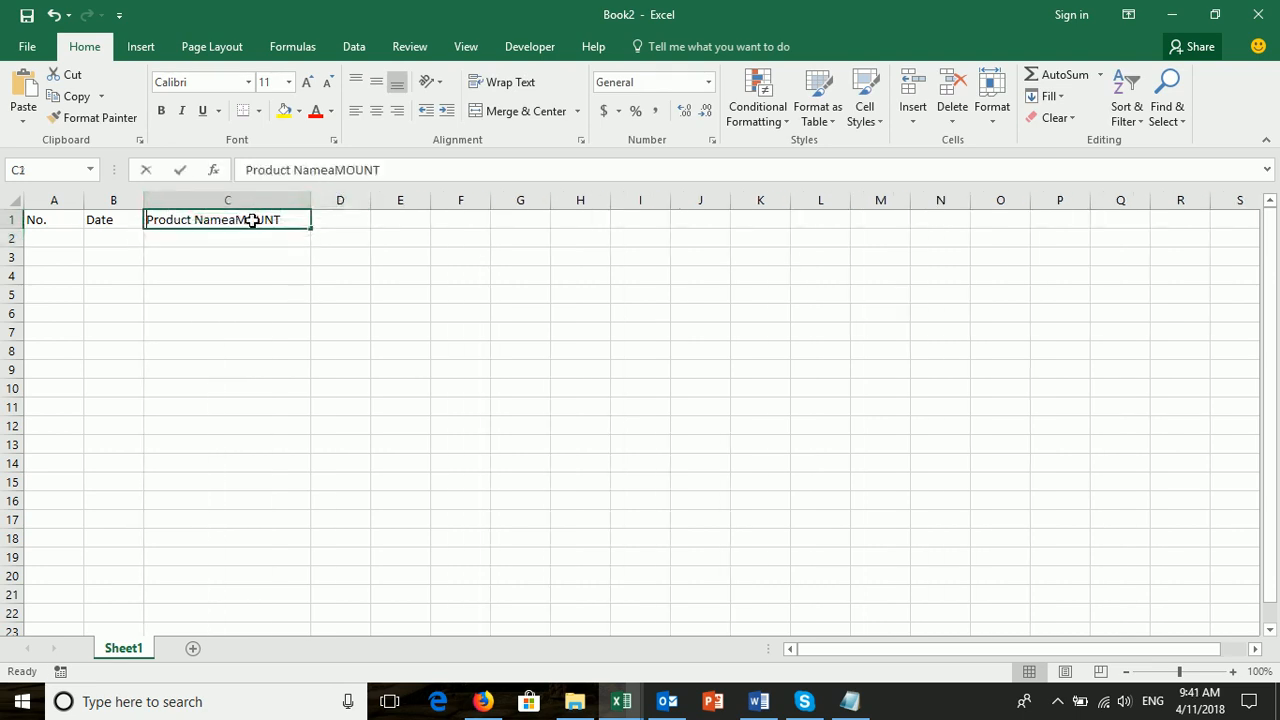
left_click_drag(230, 220, 286, 220)
key("BackSpace")
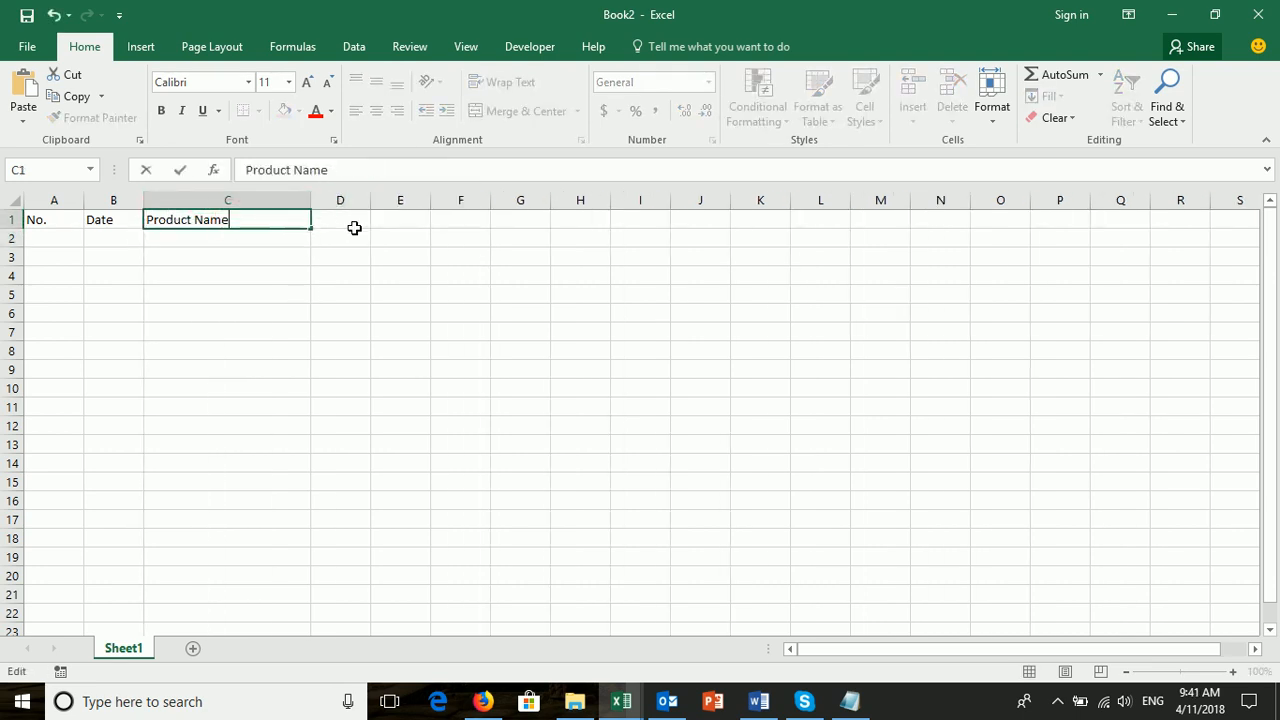
Step: Enter the header Amount in cell D1
left_click(347, 220)
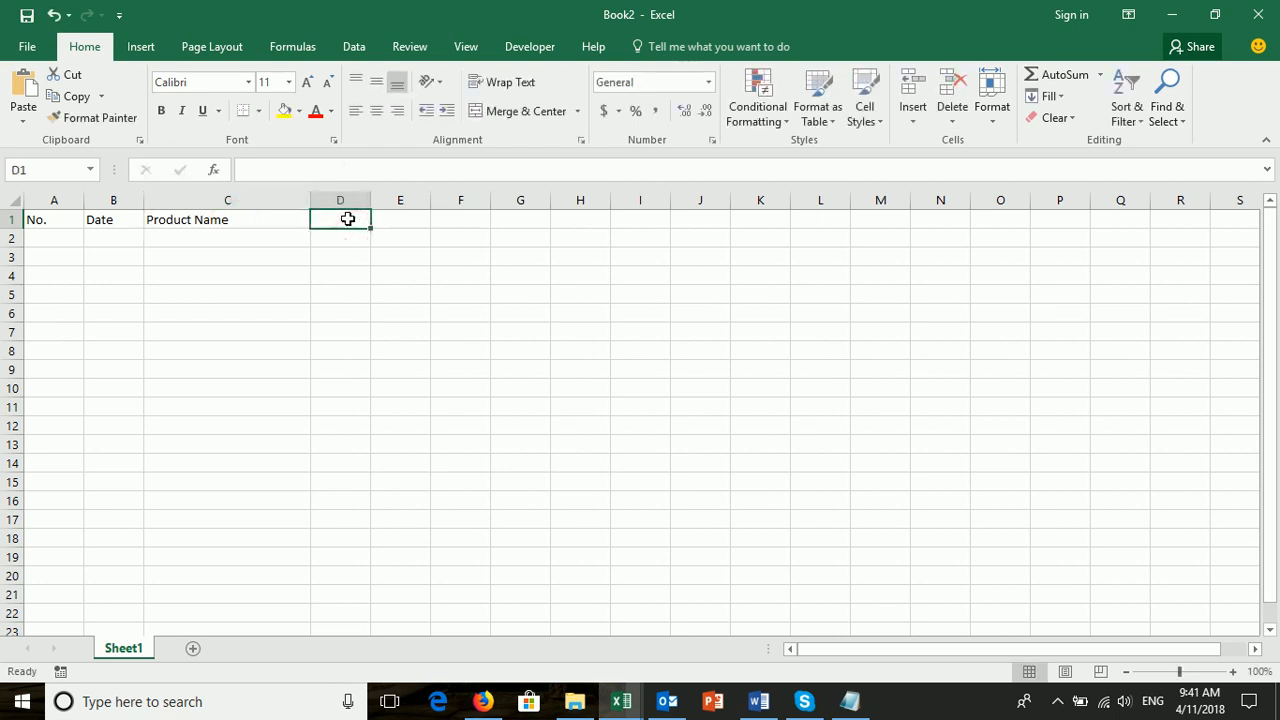
type("aMOUNT")
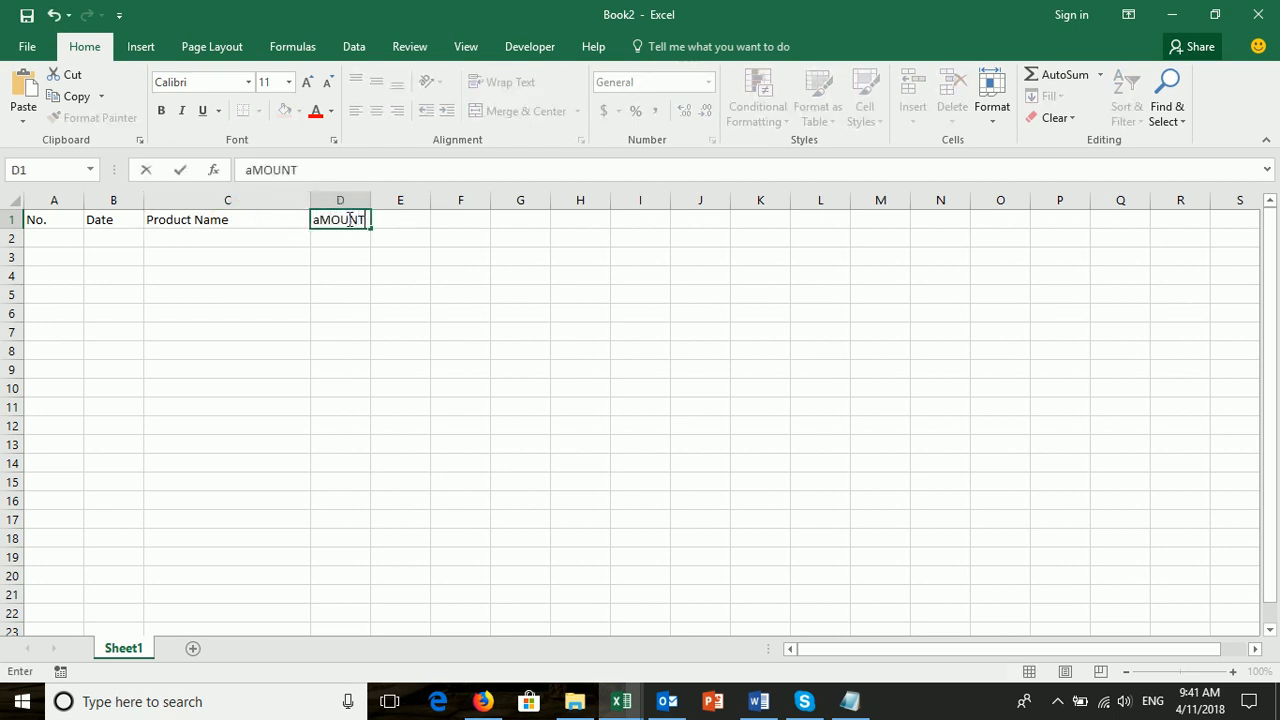
key("Return")
Step: Widen column D and format A1:D1 as a table with headers, using the light style with an orange header row
left_click_drag(369, 200, 37, 218)
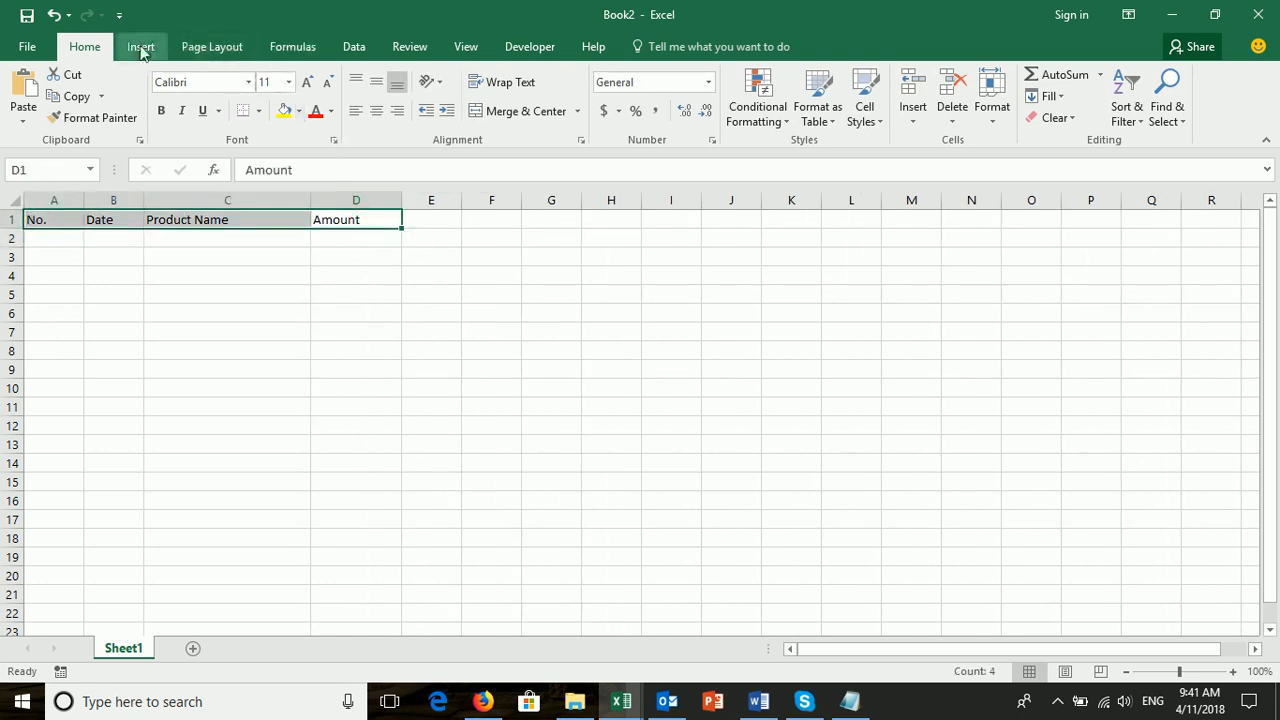
left_click(820, 112)
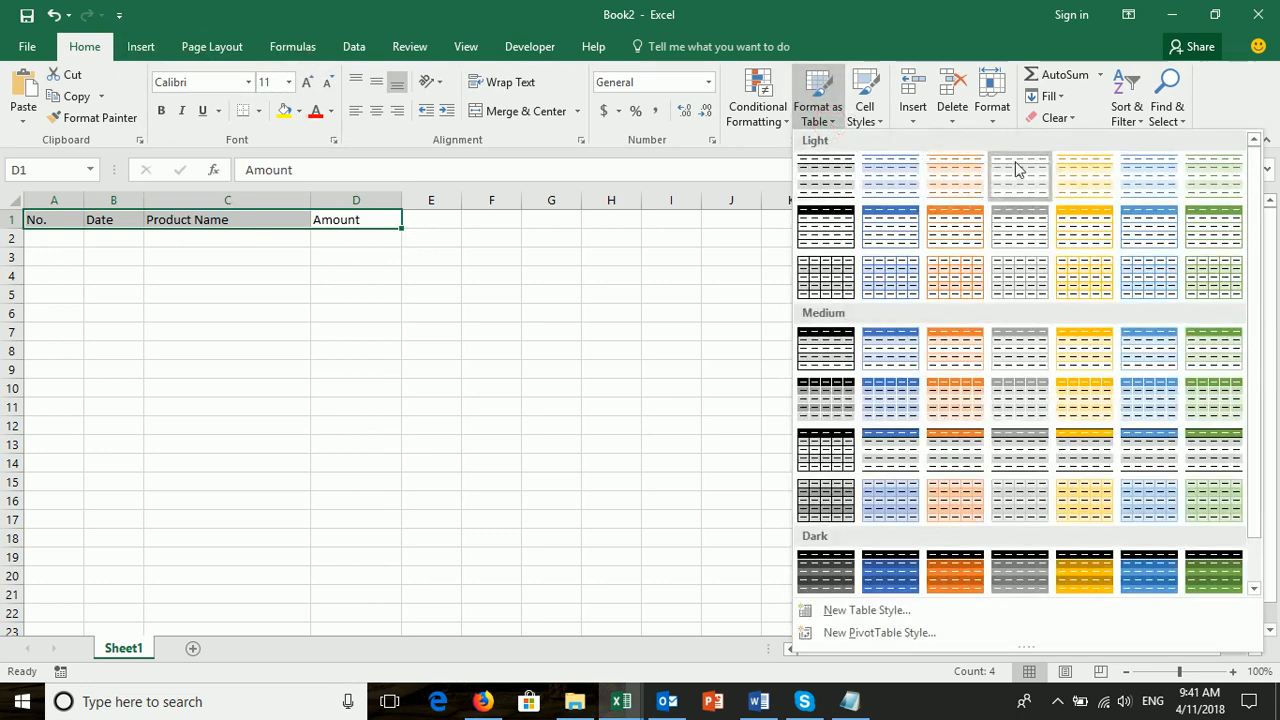
left_click(967, 212)
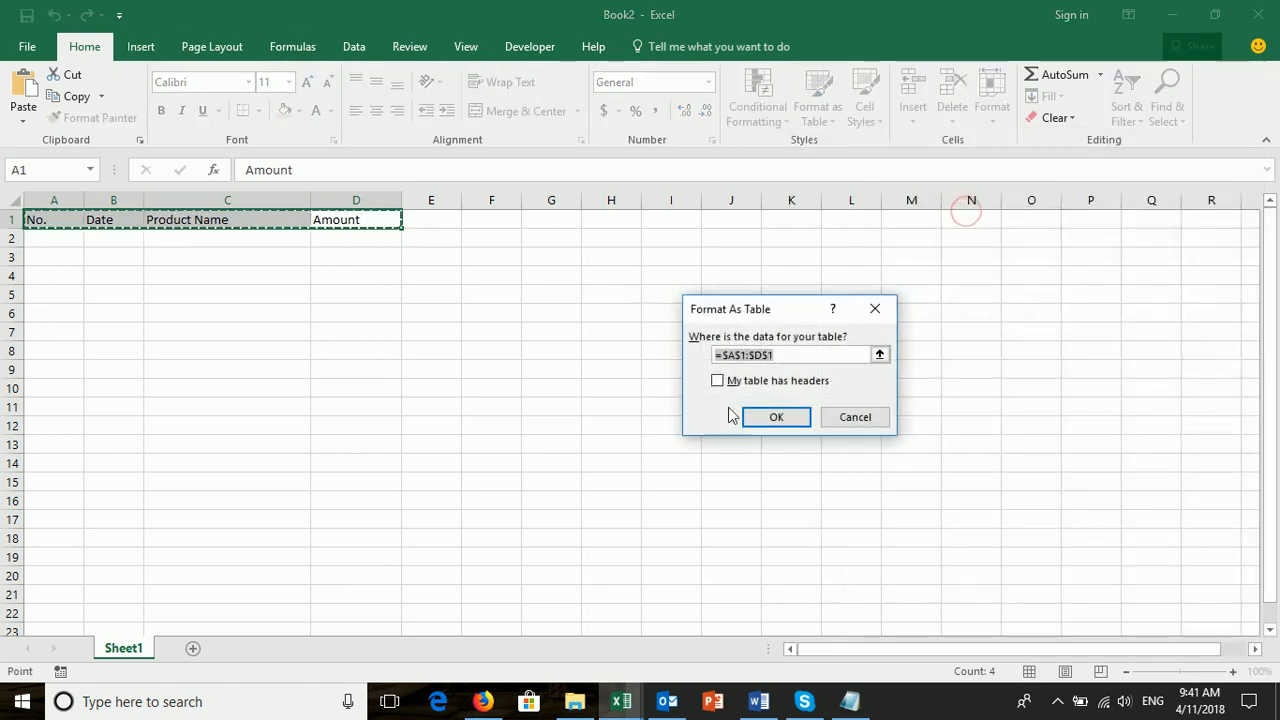
left_click(756, 386)
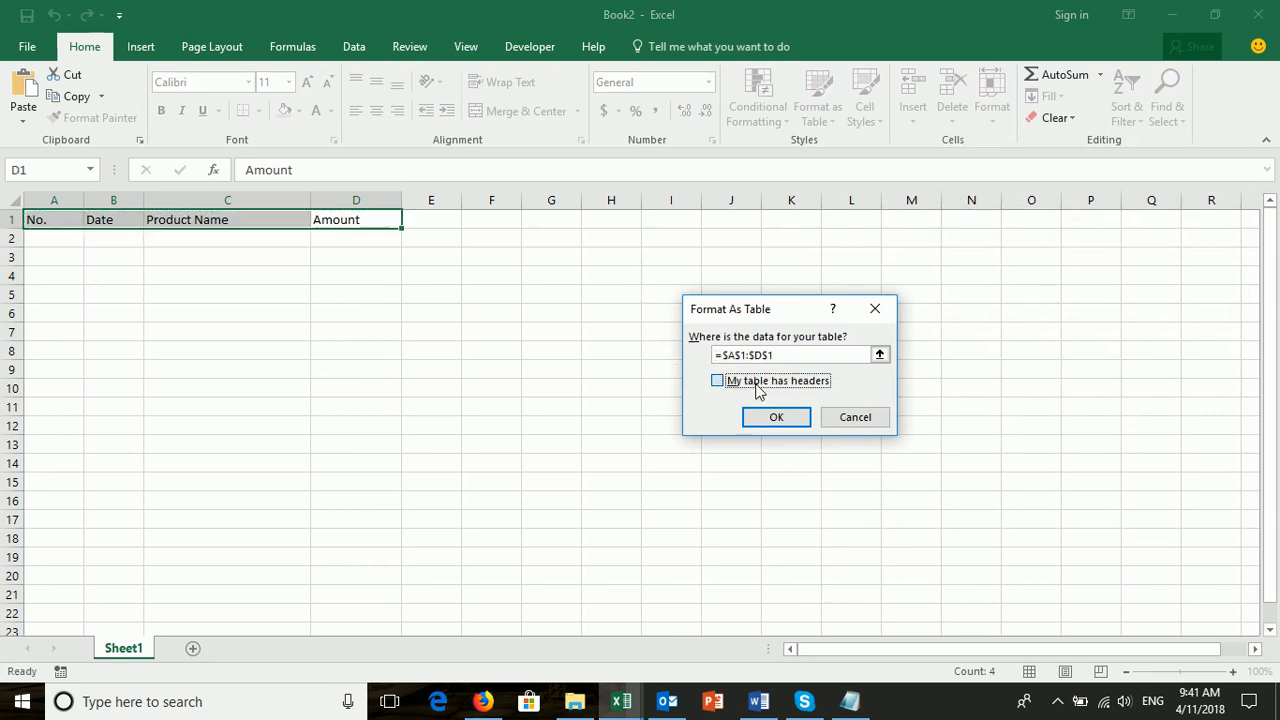
left_click(775, 418)
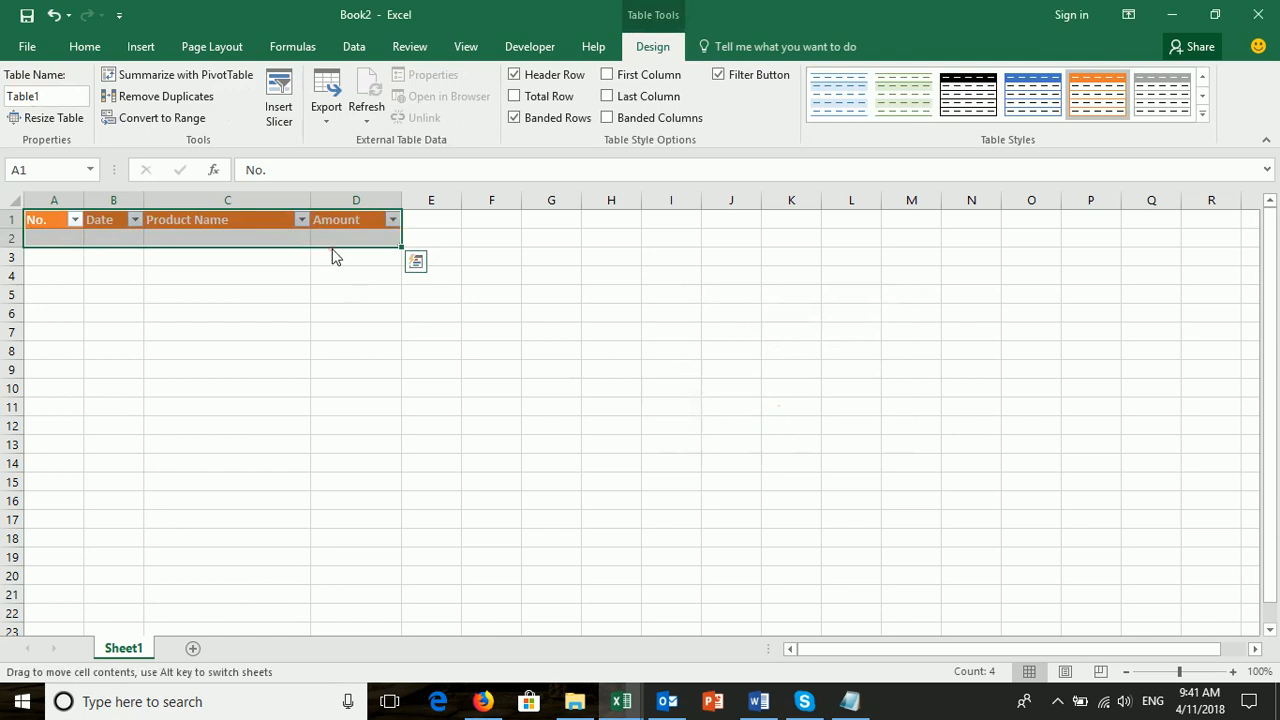
Step: Apply the dollar accounting number format to cell D2 under the Amount header
left_click(352, 293)
left_click(351, 238)
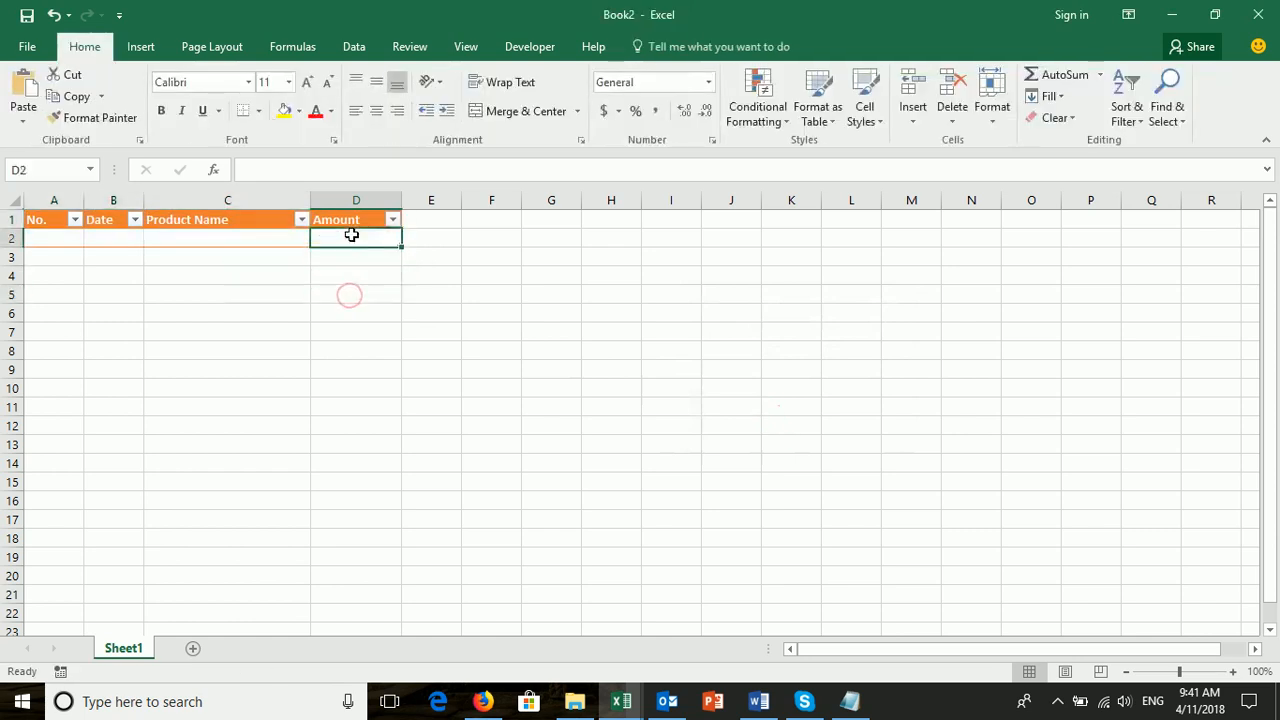
left_click(85, 46)
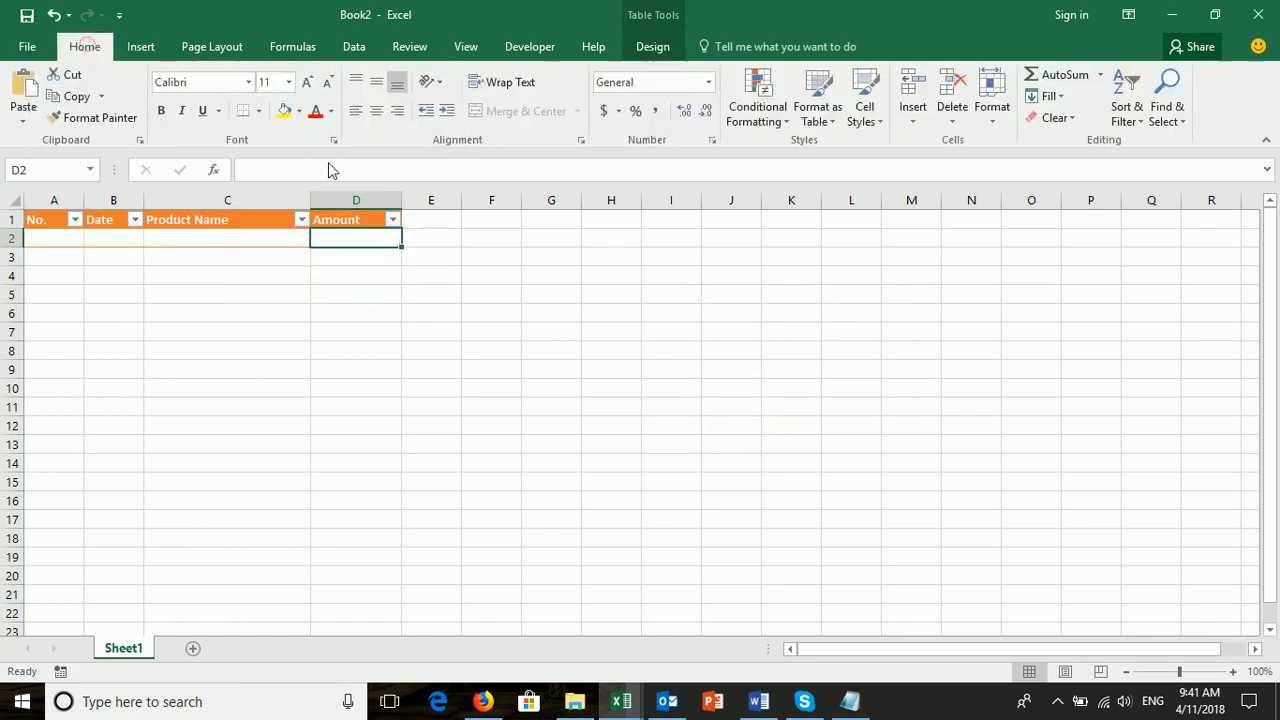
left_click(604, 110)
left_click(396, 277)
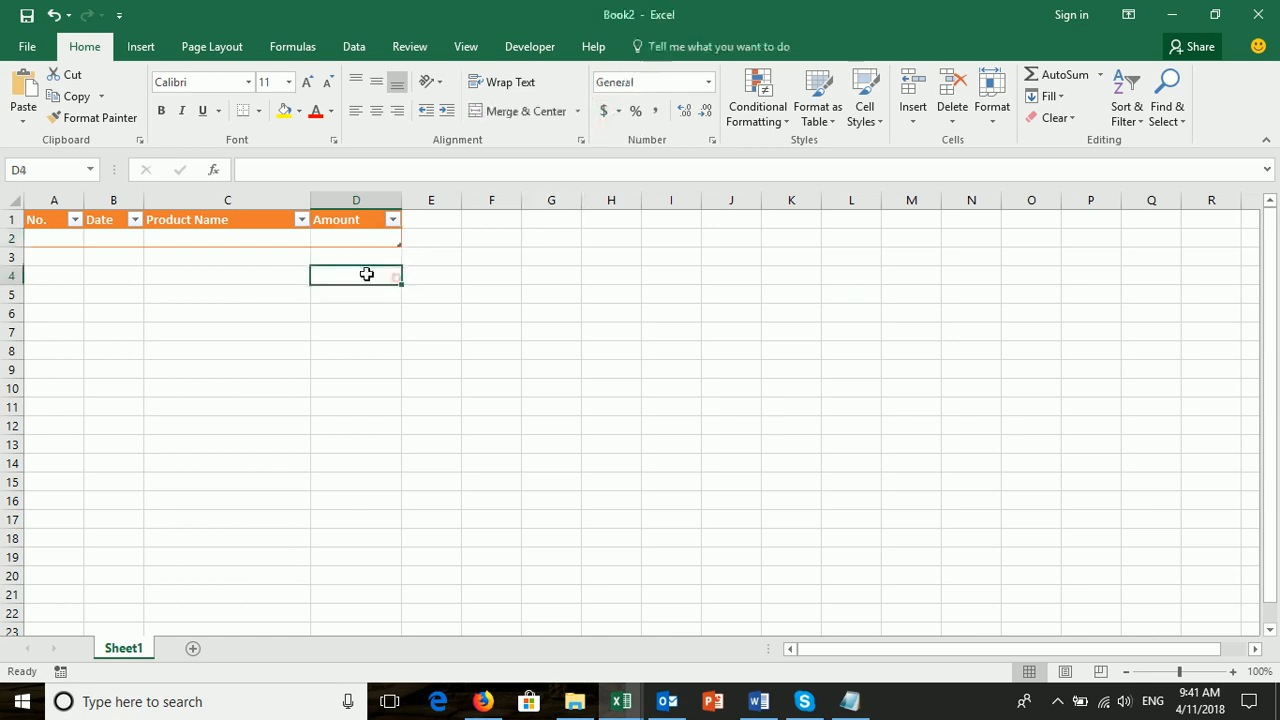
left_click(220, 237)
left_click(30, 237)
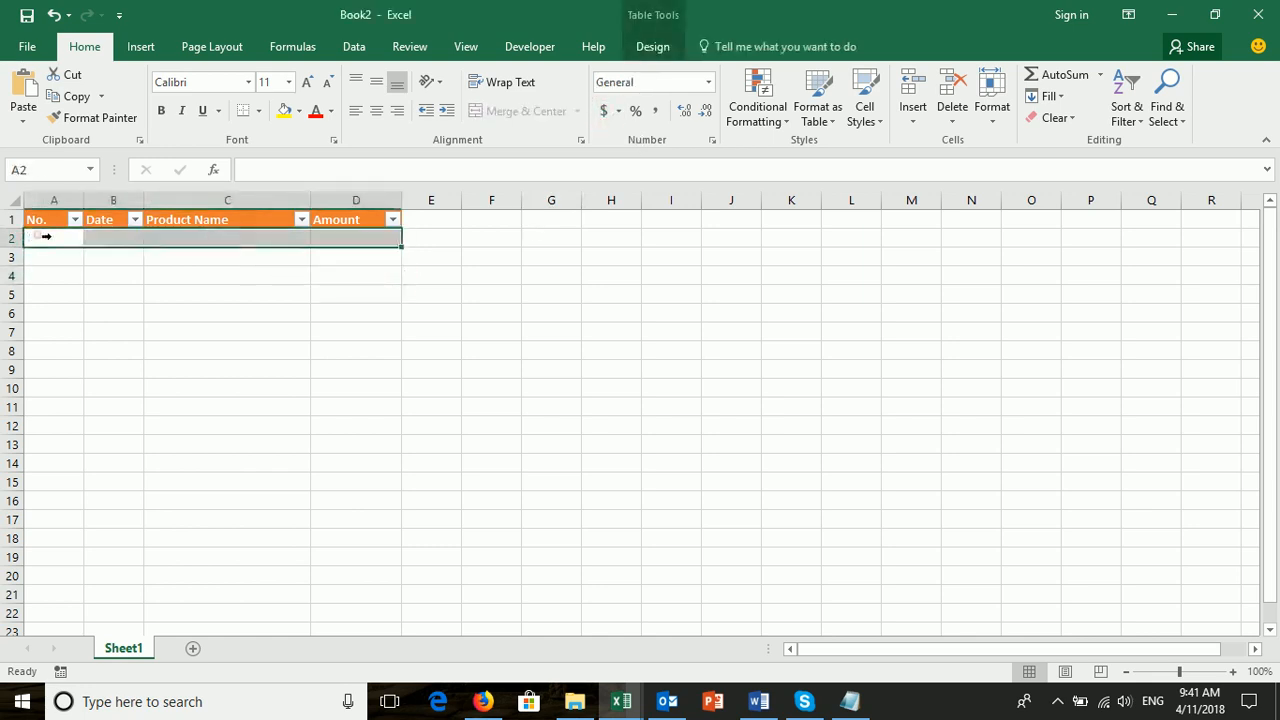
left_click(335, 236)
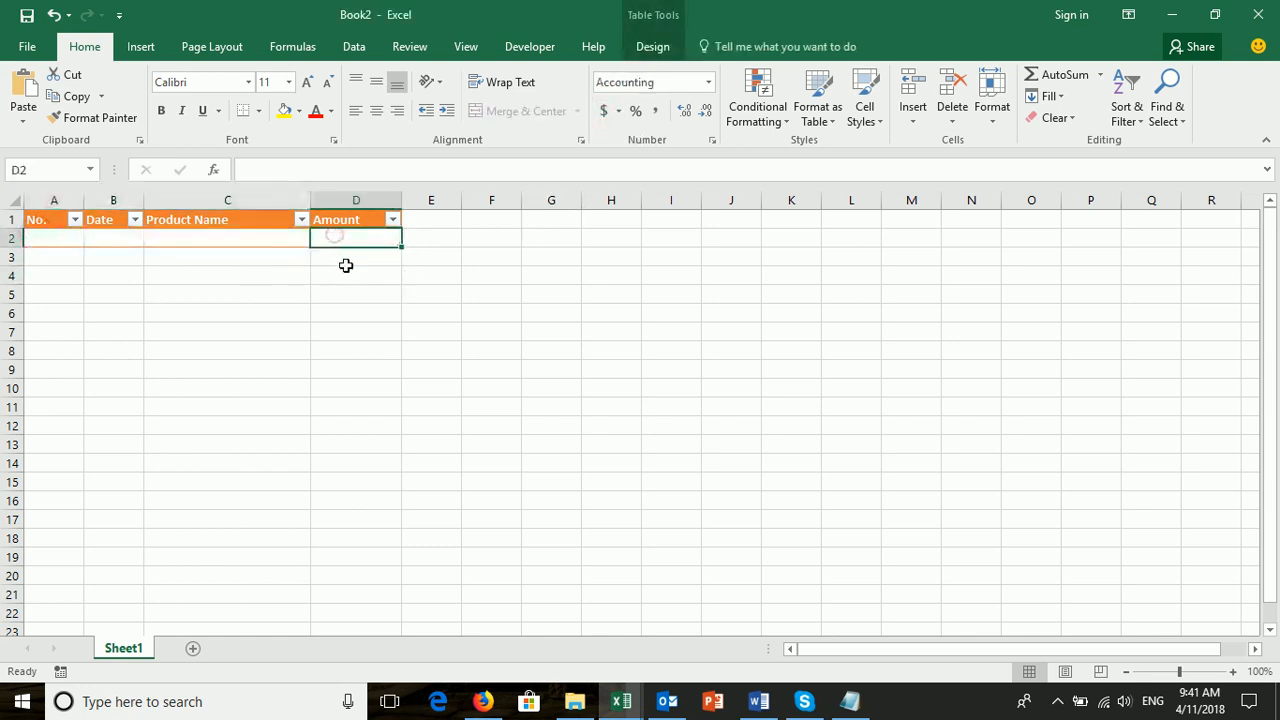
Step: Add a new worksheet after Sheet1 and rename it ProNam
left_click(193, 649)
double_click(185, 649)
type("Pru")
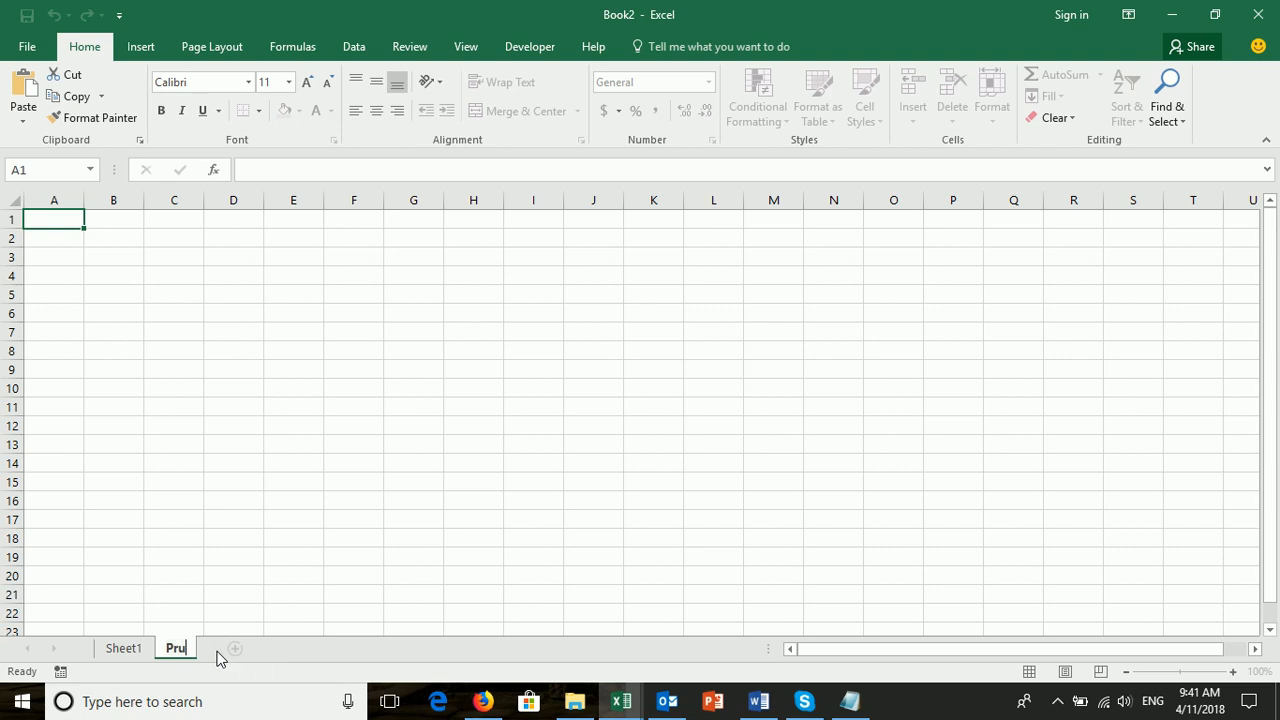
key("BackSpace")
type("oNam")
key("Return")
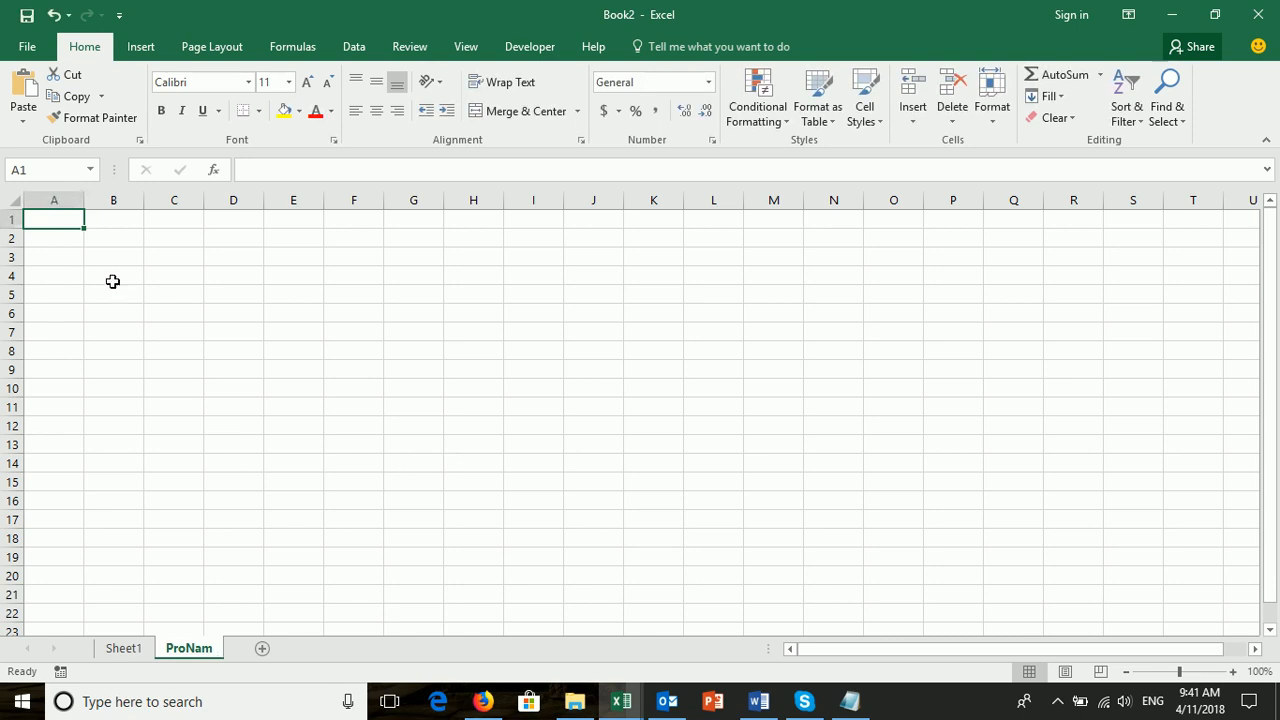
Step: Switch to Notepad and copy the whole drinks list from Water to Cider
left_click(117, 220)
left_click(64, 219)
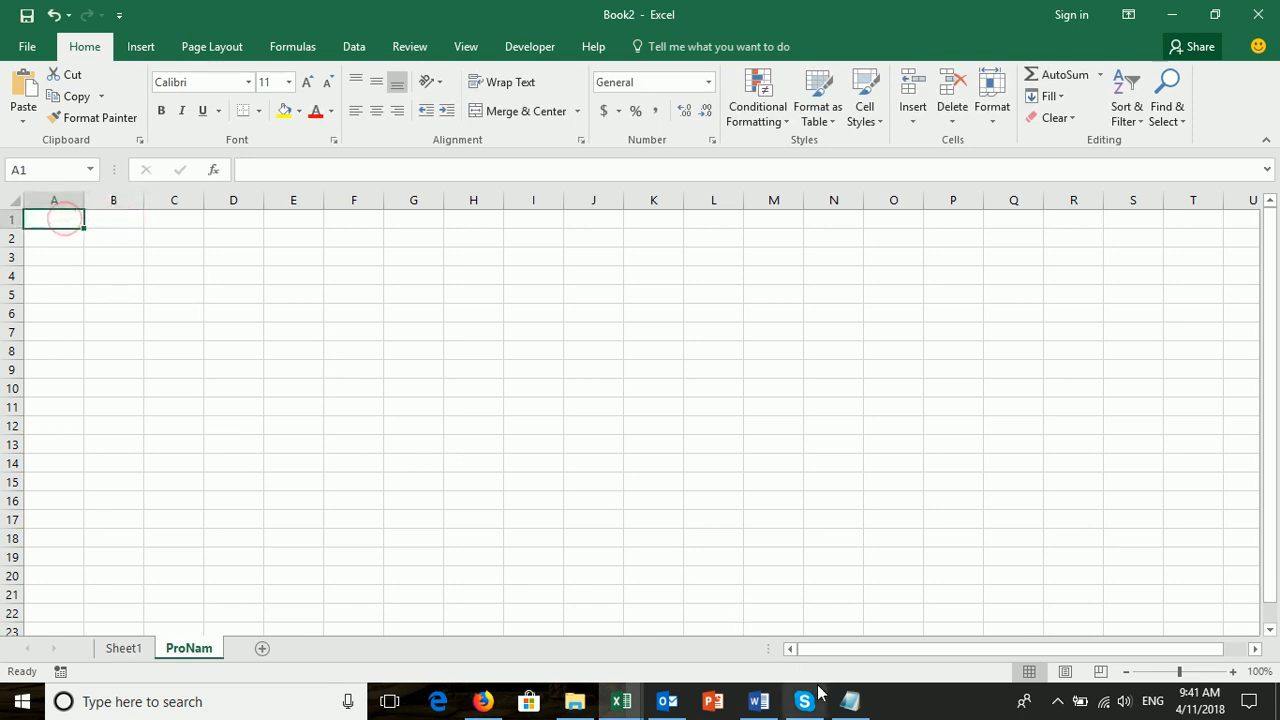
left_click(850, 701)
left_click(691, 466)
left_click_drag(680, 494, 587, 362)
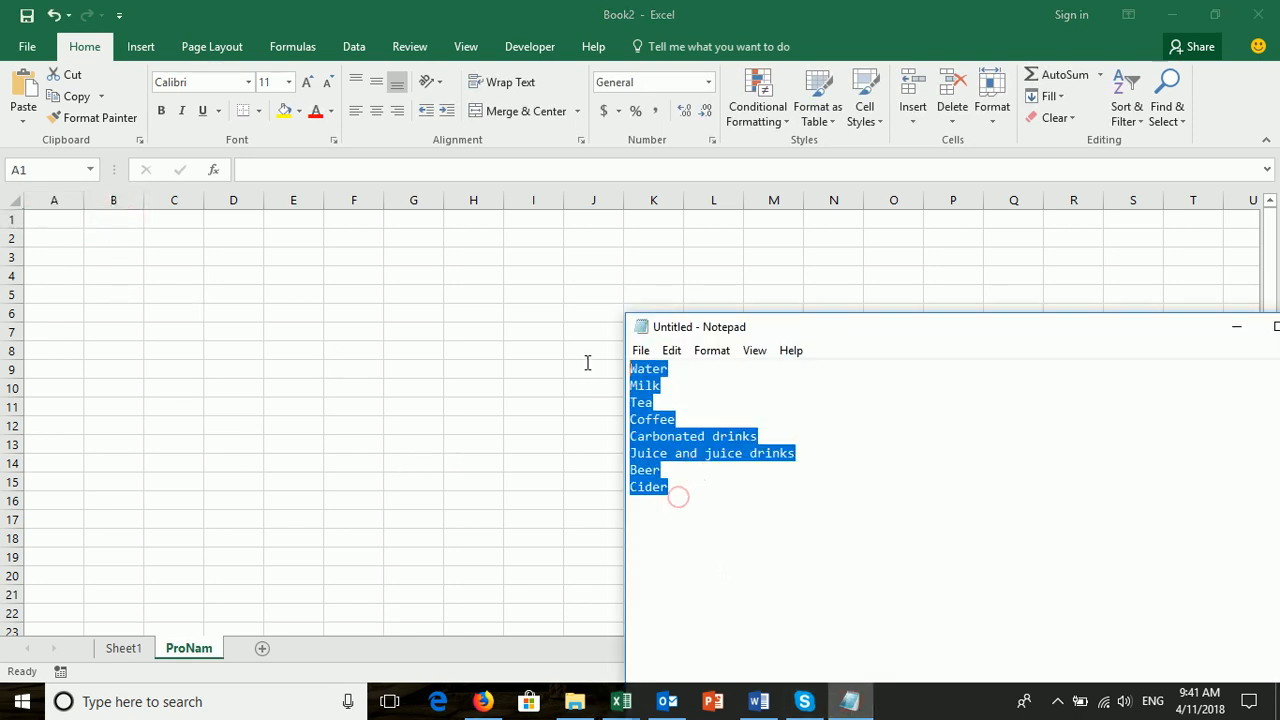
right_click(643, 393)
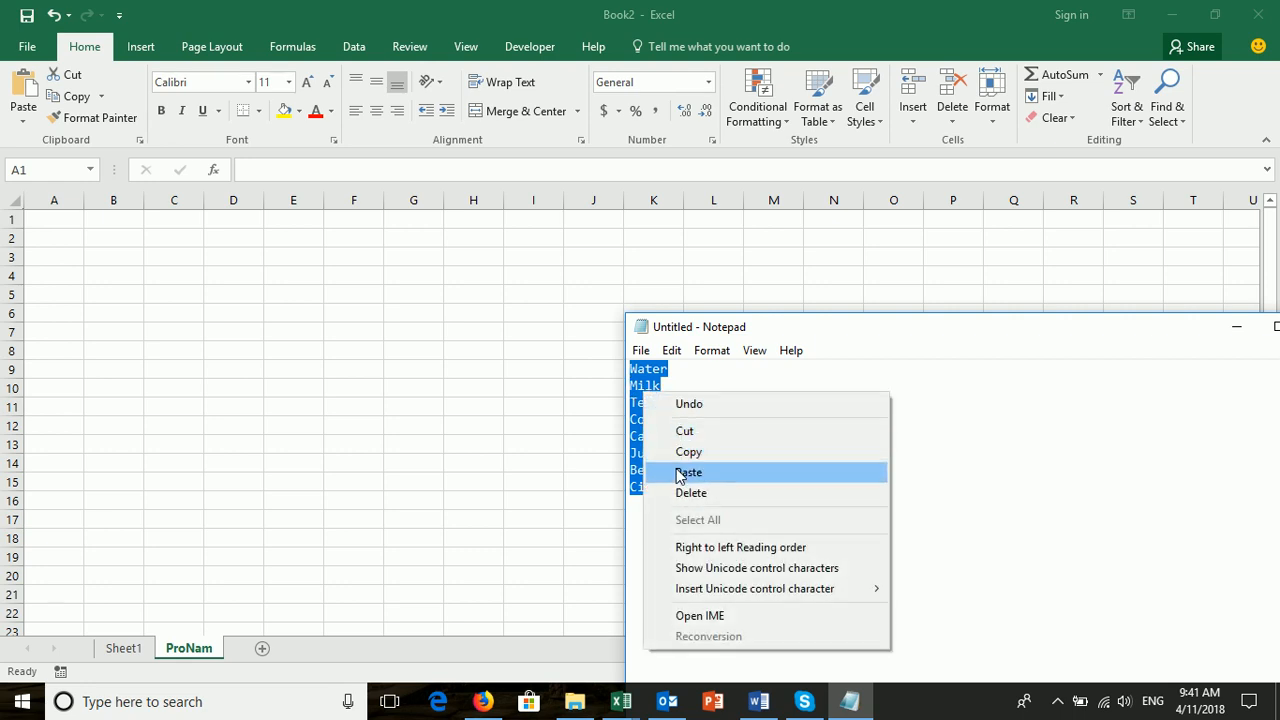
left_click(679, 455)
Step: Return to Excel and paste the copied drinks list into the ProNam sheet starting at cell A2
left_click(60, 221)
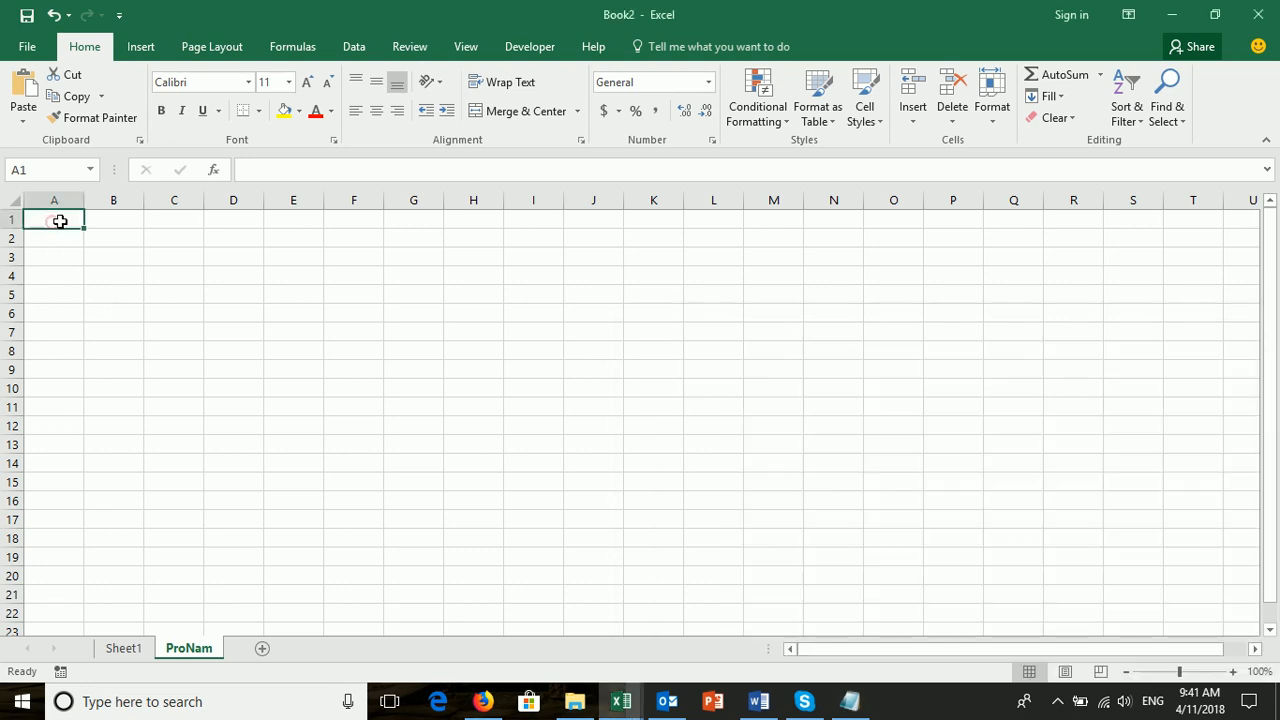
key("Return")
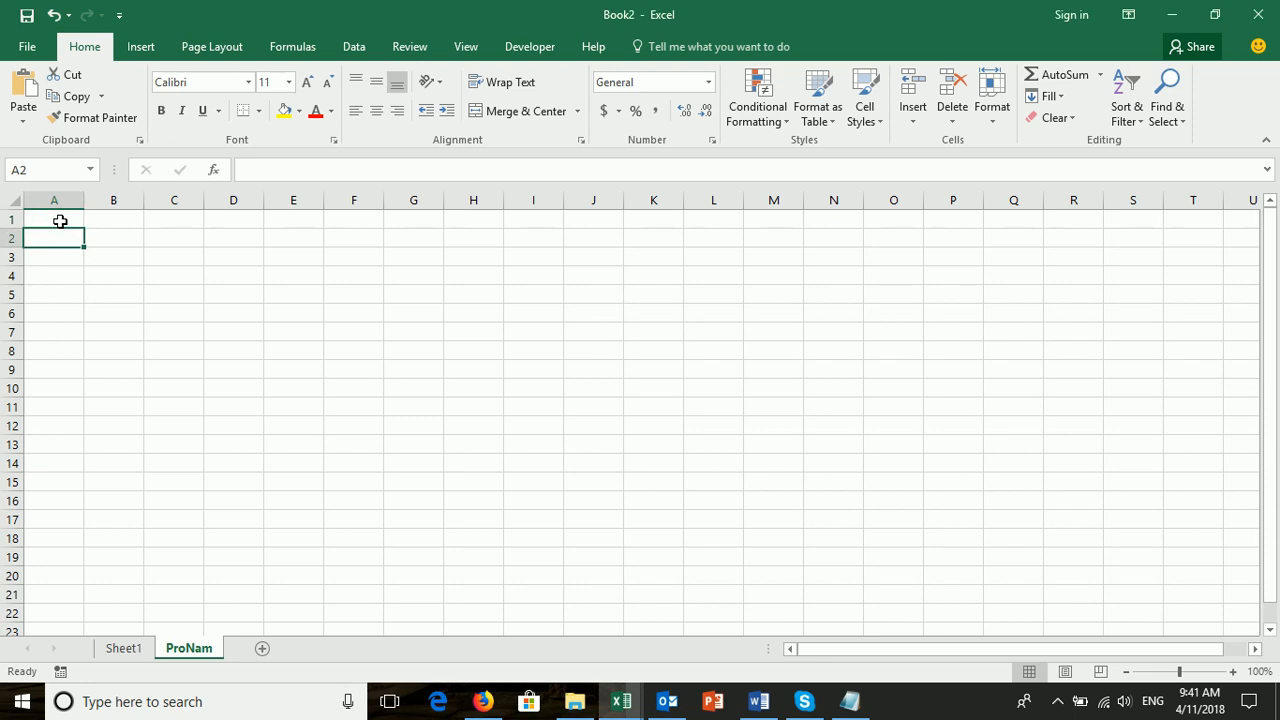
key("ctrl+v")
Step: Enter the header Product Name in cell A1 above the drinks list
left_click(60, 221)
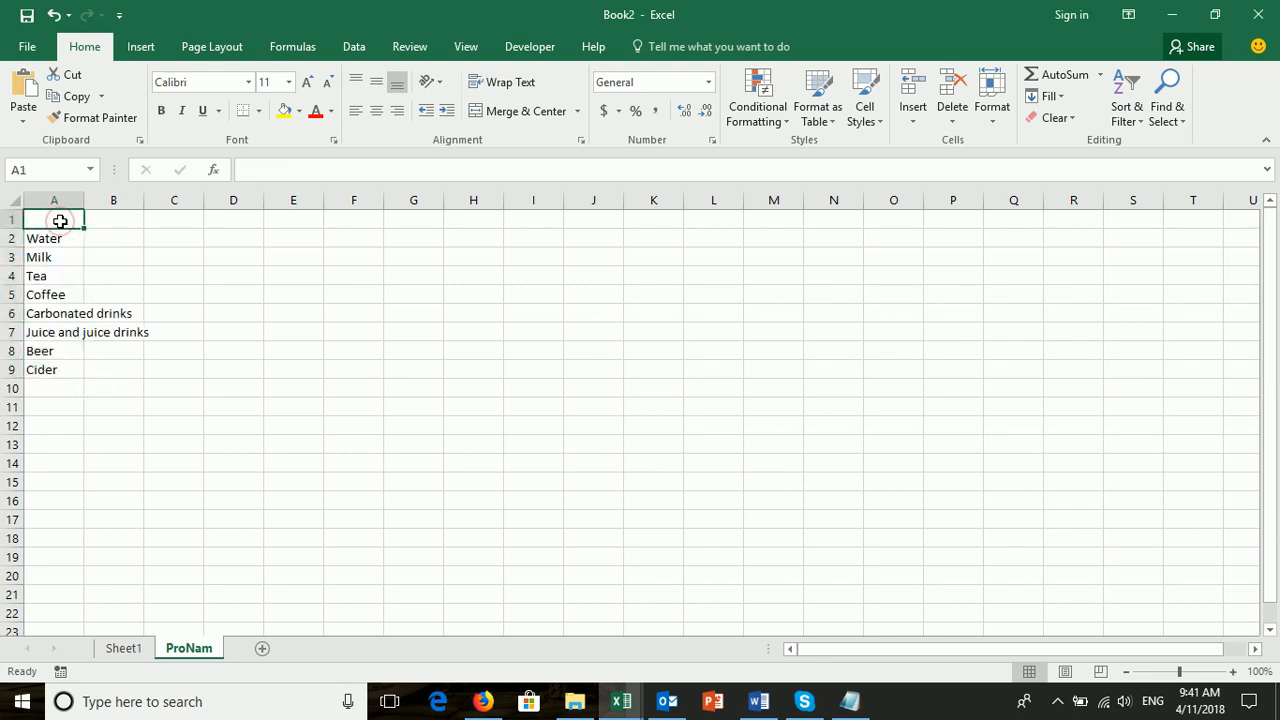
type("Prod")
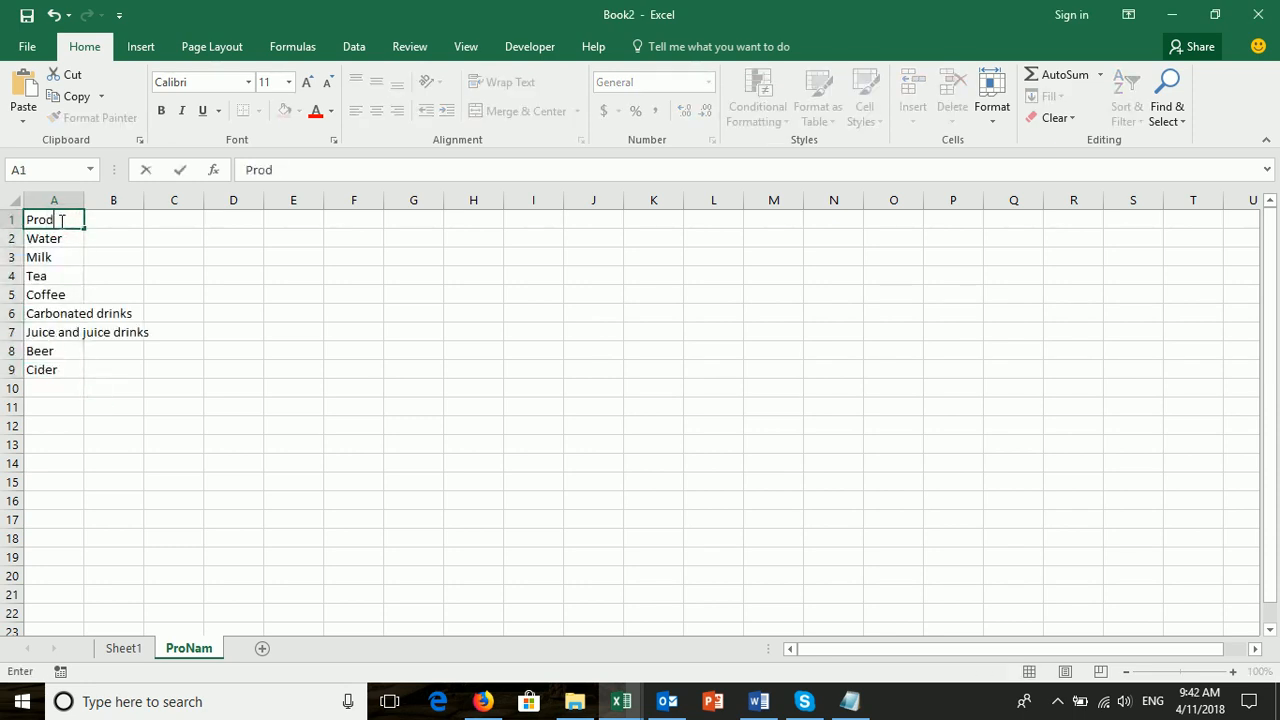
type("uct Name")
key("Return")
Step: Widen column A to fit the longest drink name and make the Product Name header in A1 bold
left_click_drag(85, 200, 150, 204)
left_click(123, 217)
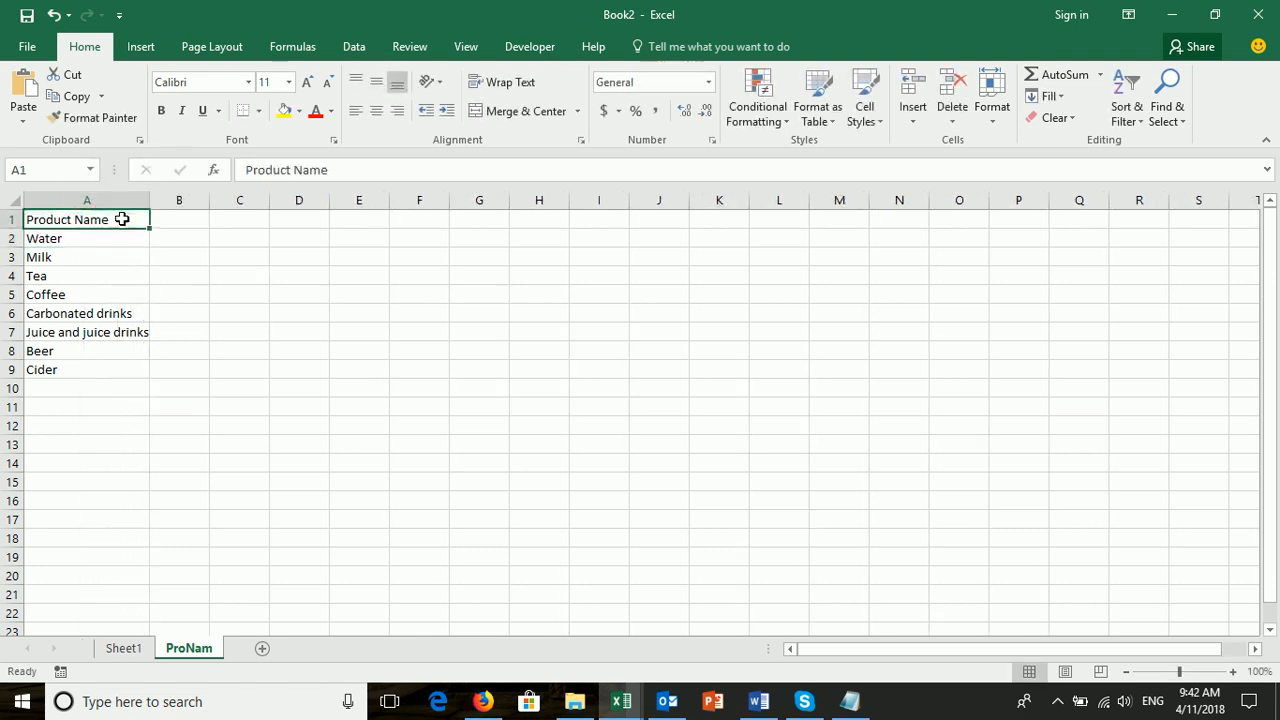
left_click(162, 112)
Step: Define the range name ProductName for cells A2:A9 and reselect the range to check its name
left_click_drag(95, 236, 104, 368)
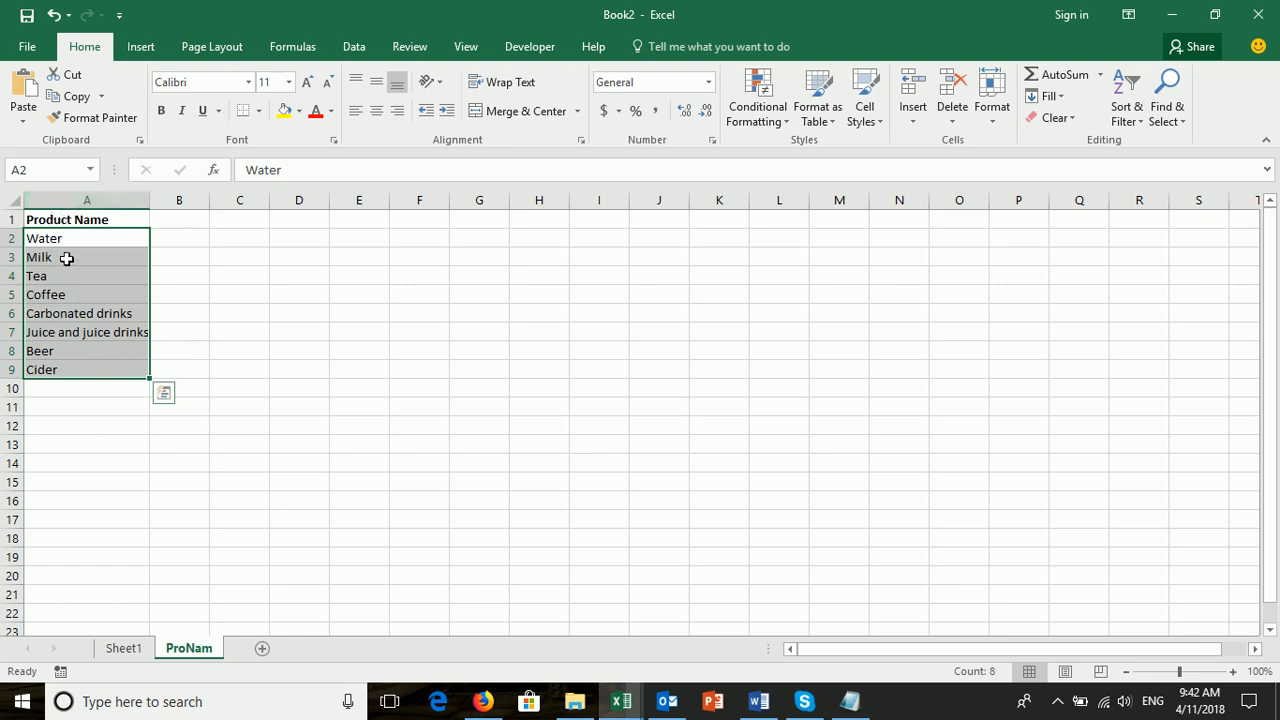
left_click(51, 169)
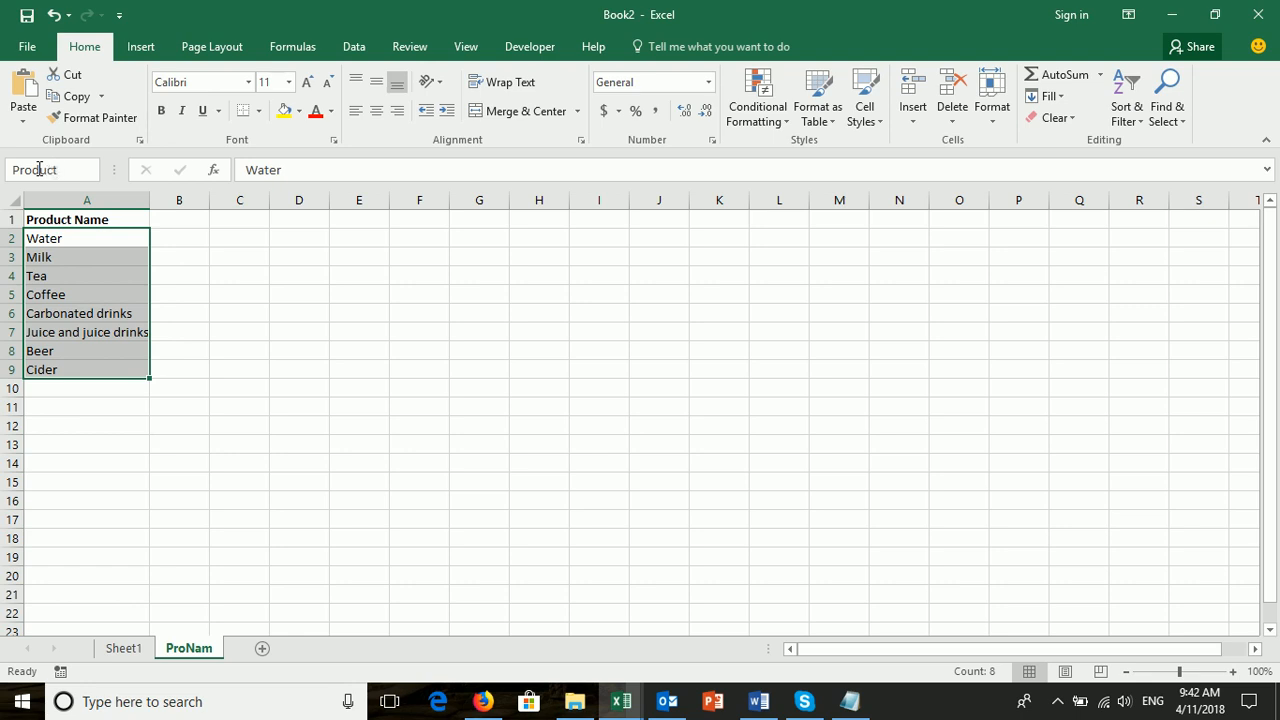
type("ProductName")
key("Return")
left_click(39, 169)
left_click(60, 170)
left_click_drag(77, 170, 5, 170)
left_click(78, 171)
left_click(176, 310)
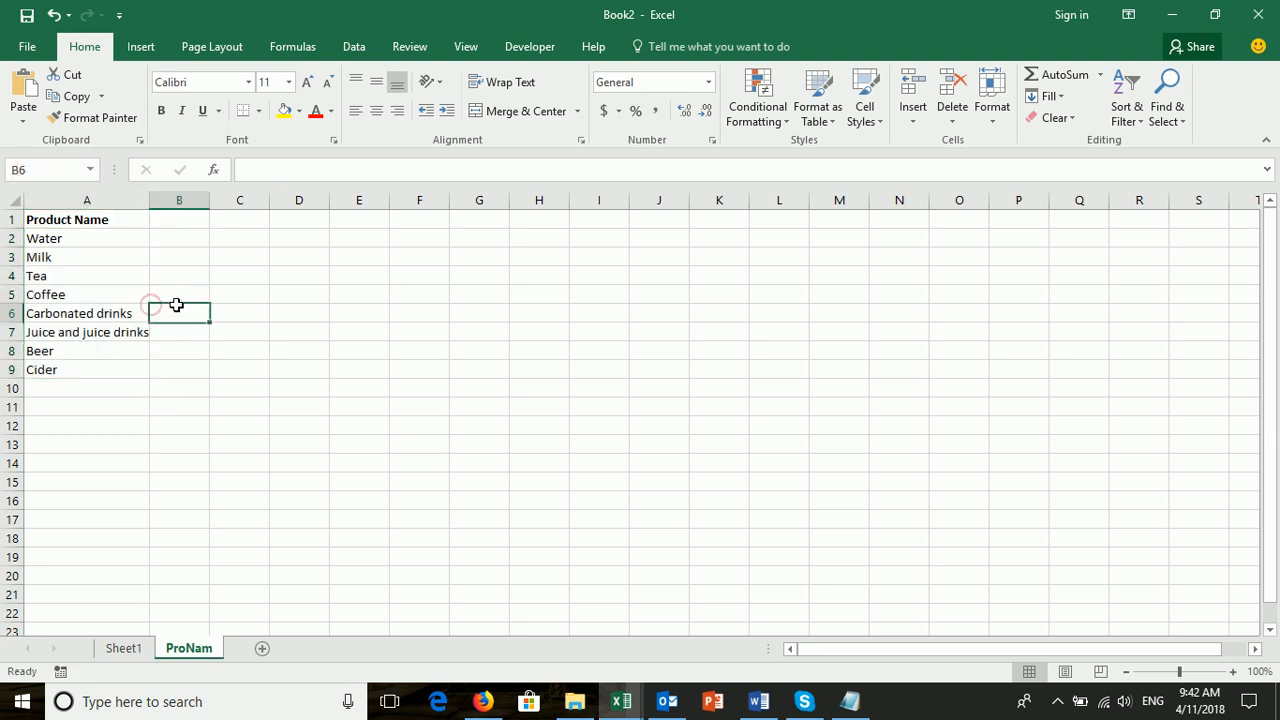
left_click_drag(104, 238, 105, 369)
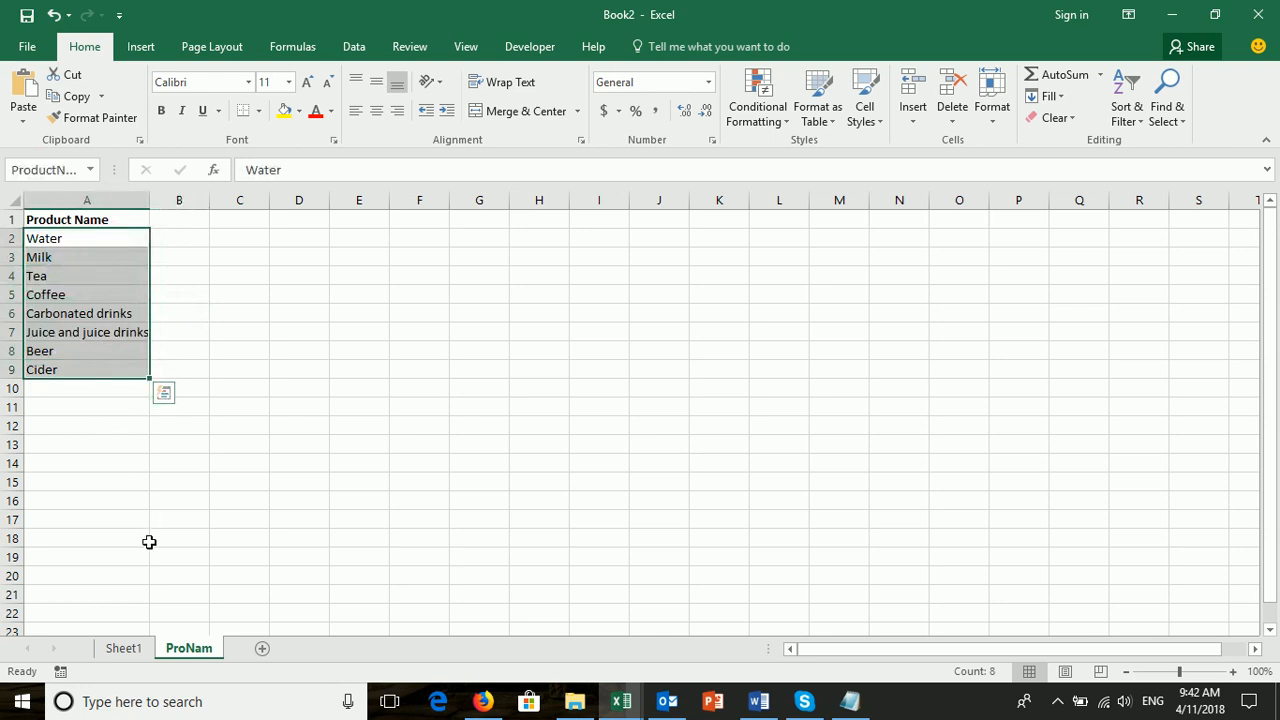
Step: Open data validation for cell C2 under Product Name on Sheet1 and allow only List values
left_click(124, 648)
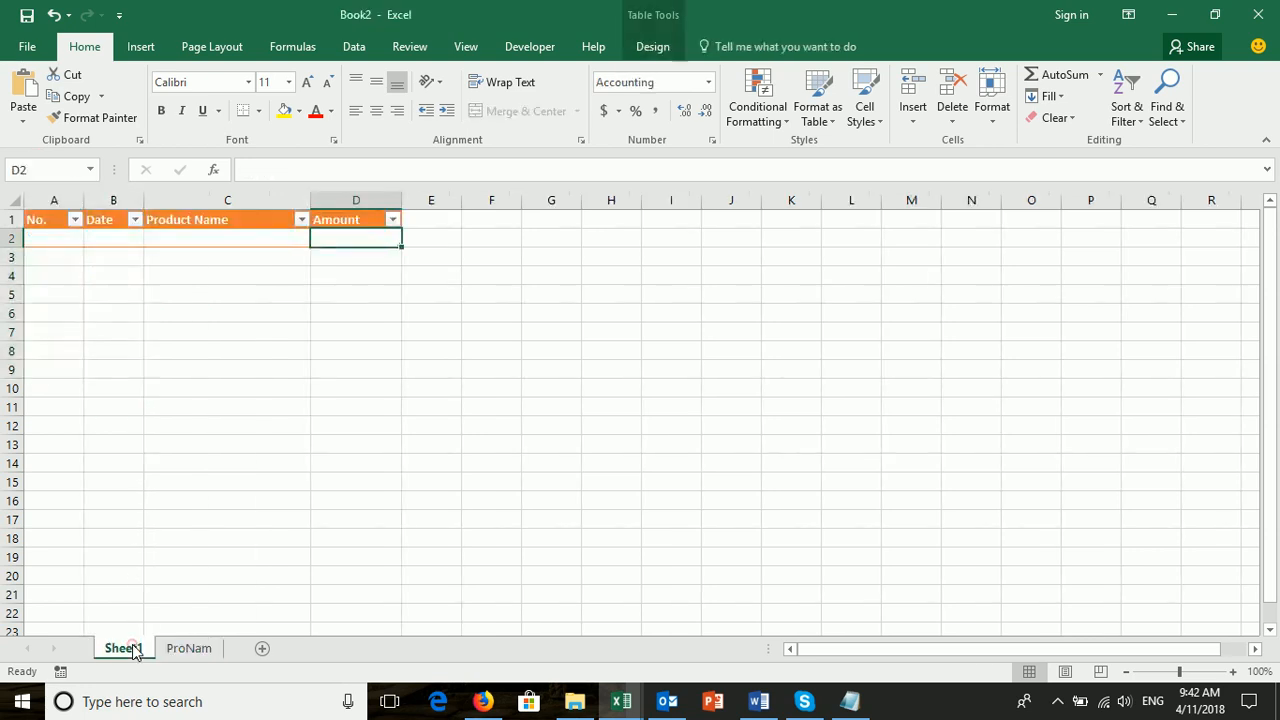
left_click(247, 237)
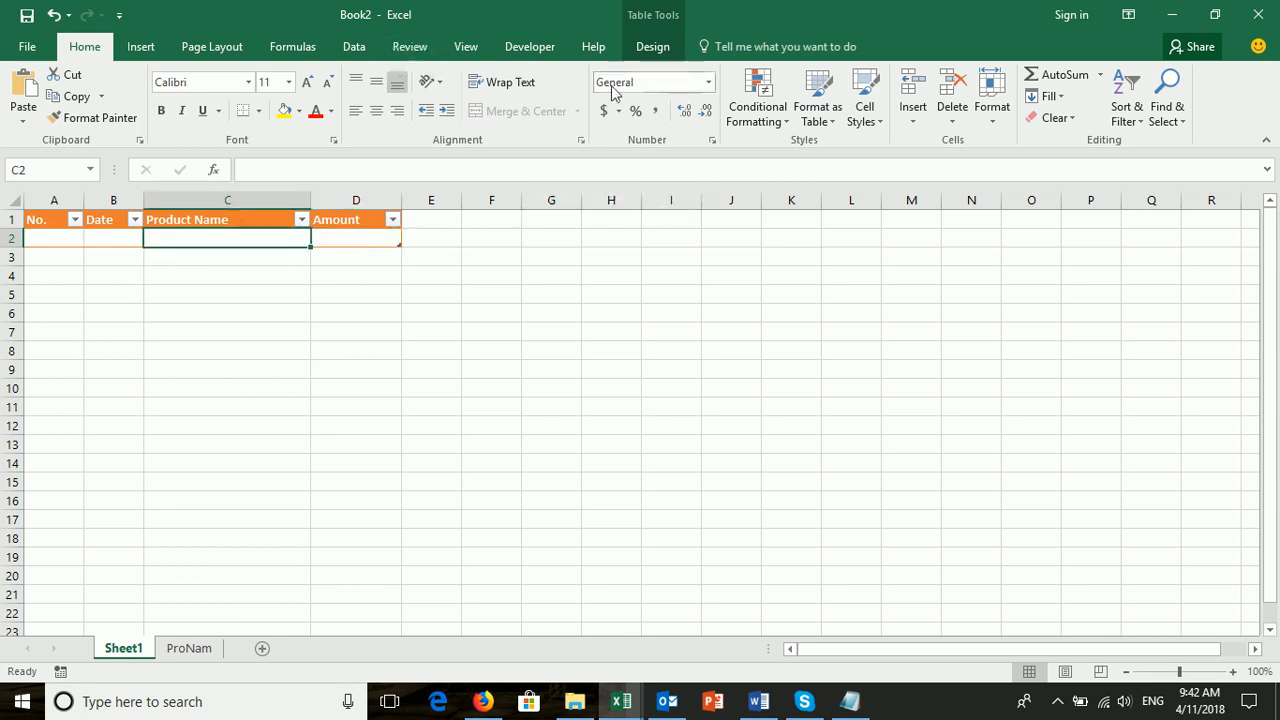
left_click(354, 46)
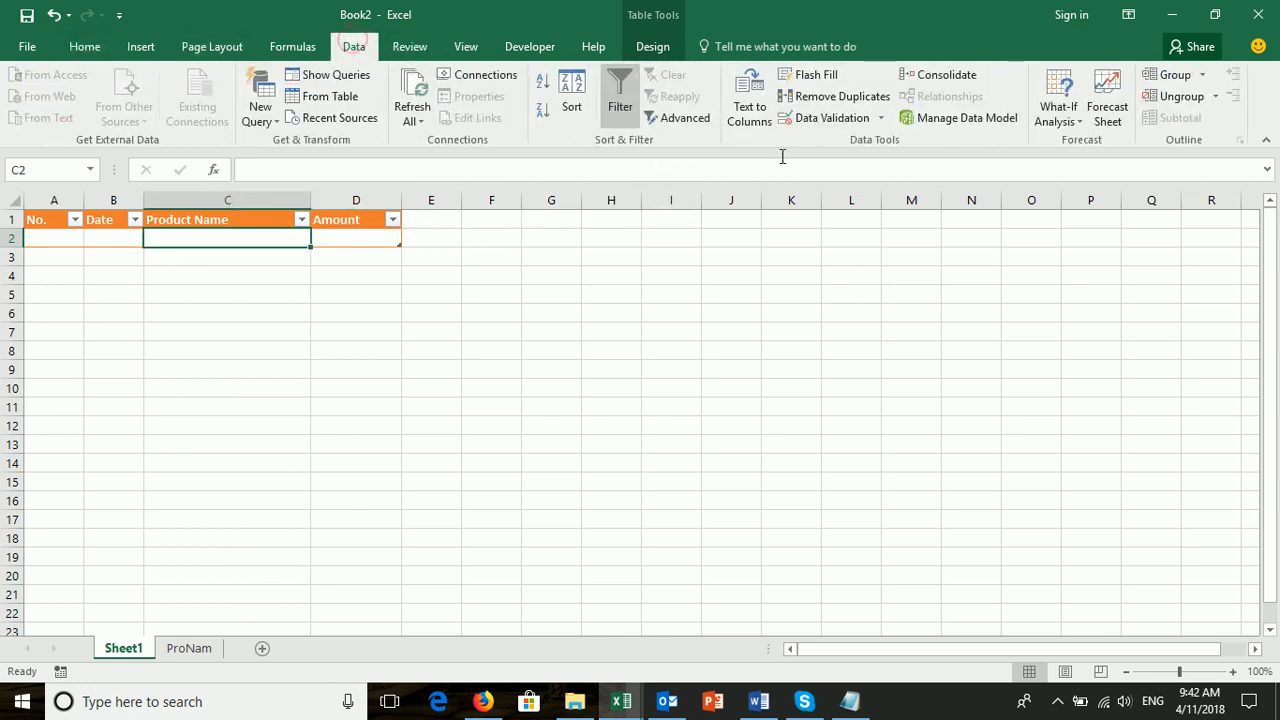
left_click(884, 119)
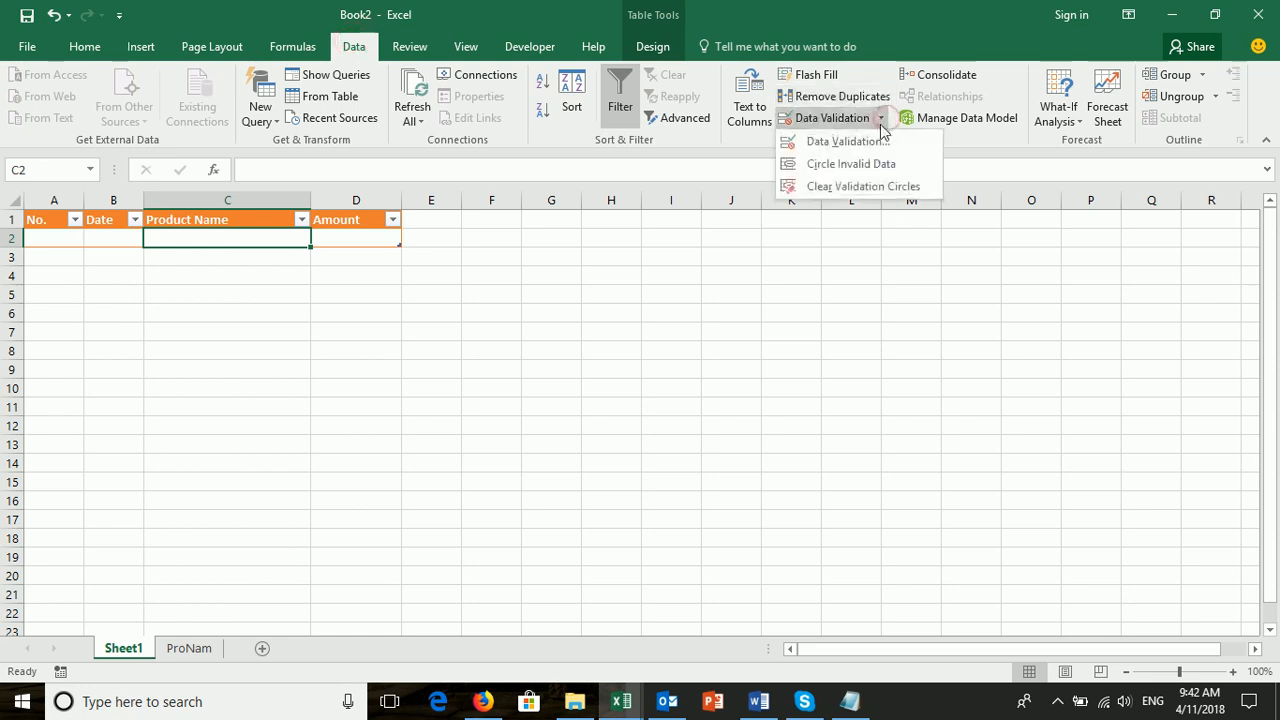
left_click(832, 145)
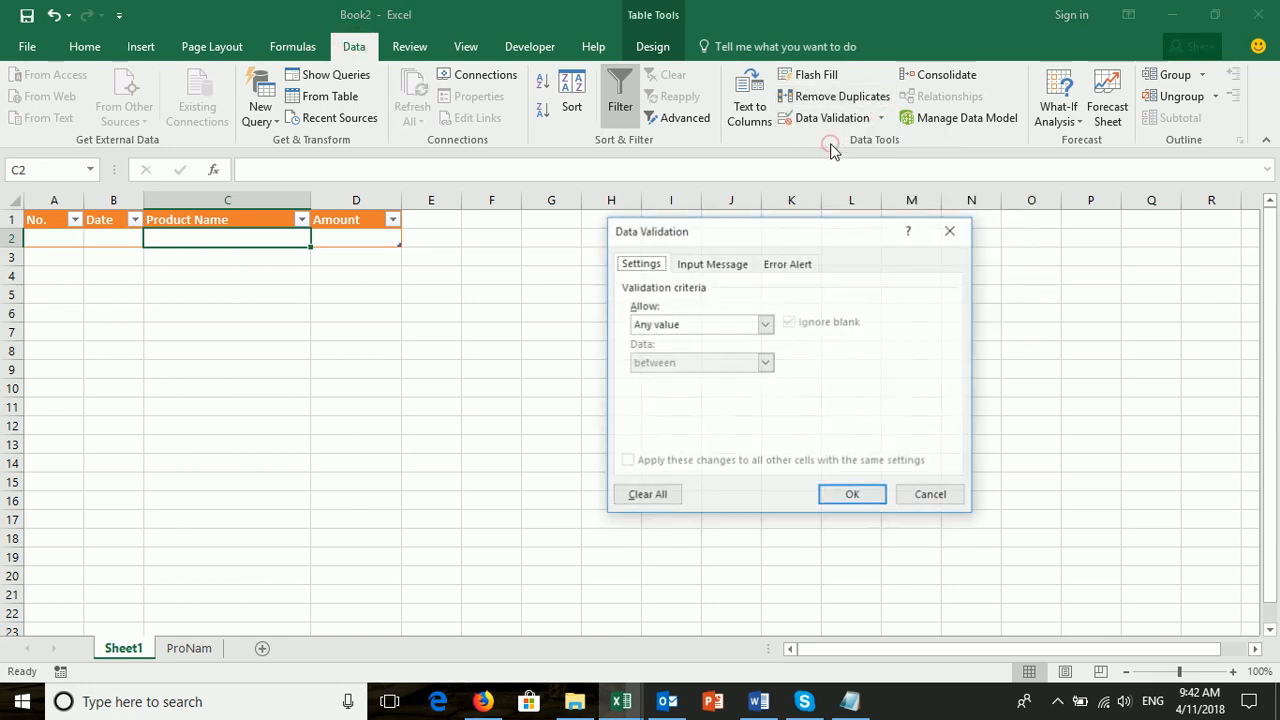
left_click(669, 328)
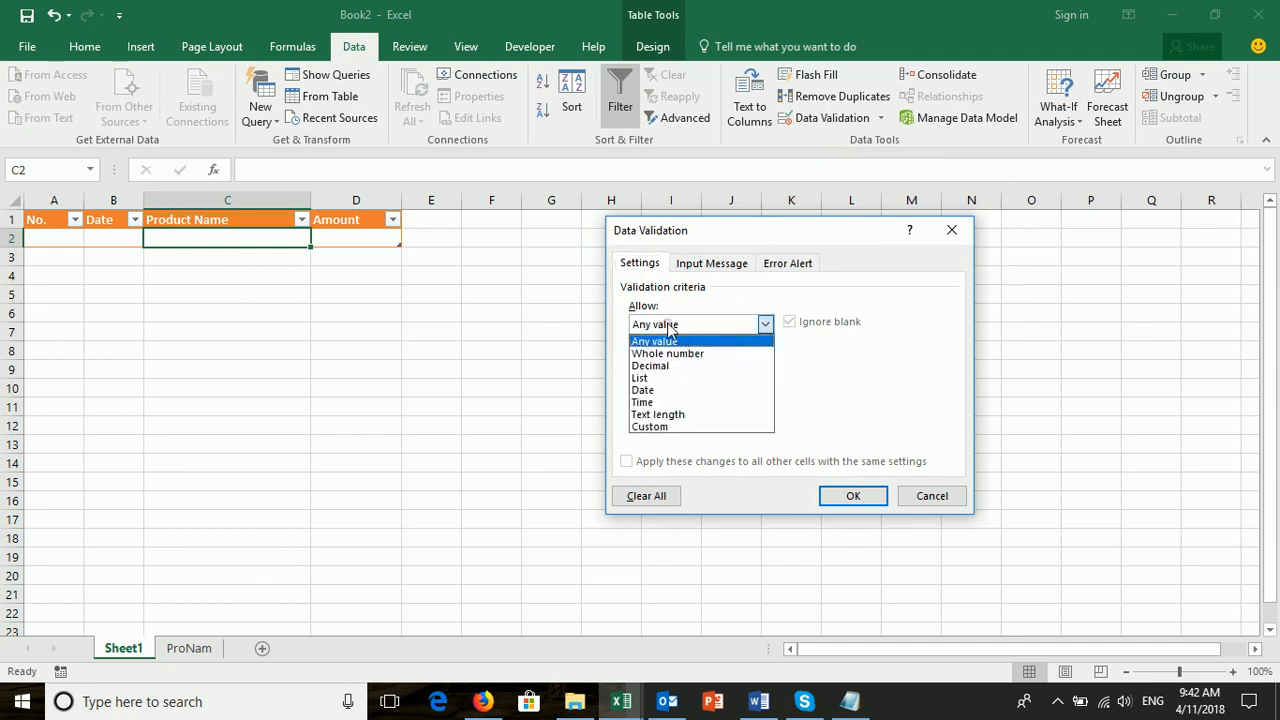
left_click(669, 379)
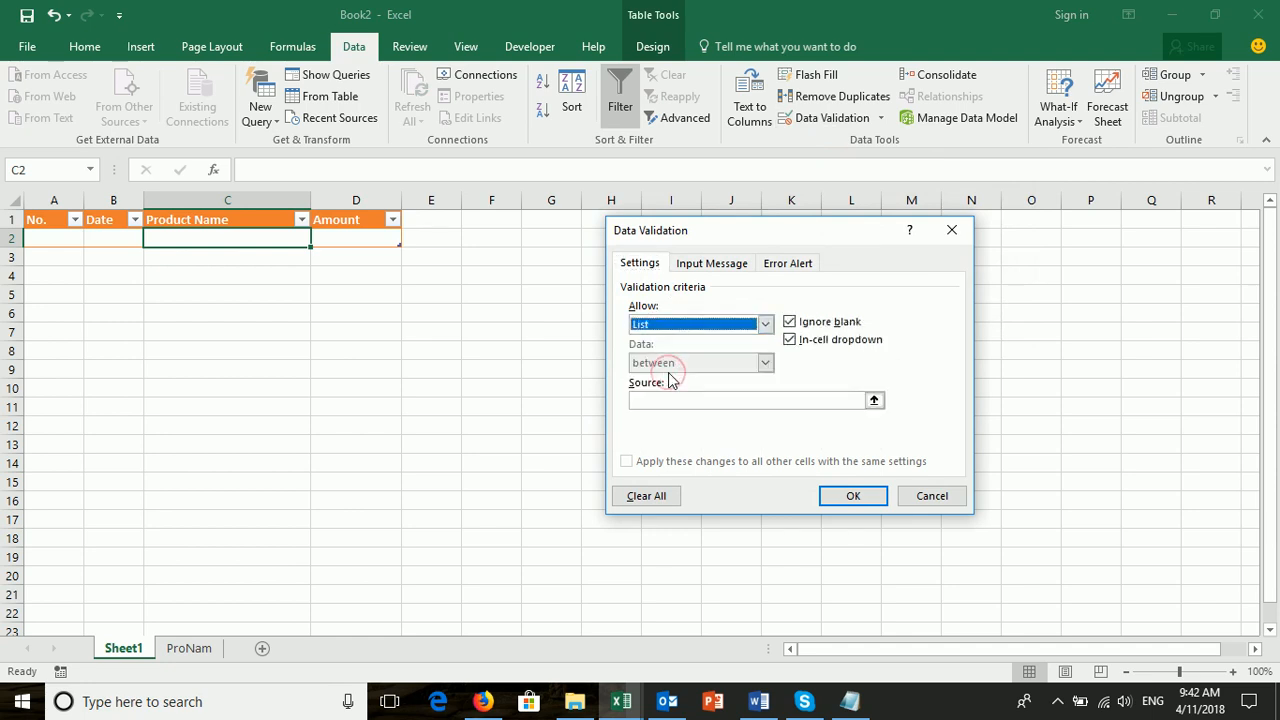
left_click(677, 398)
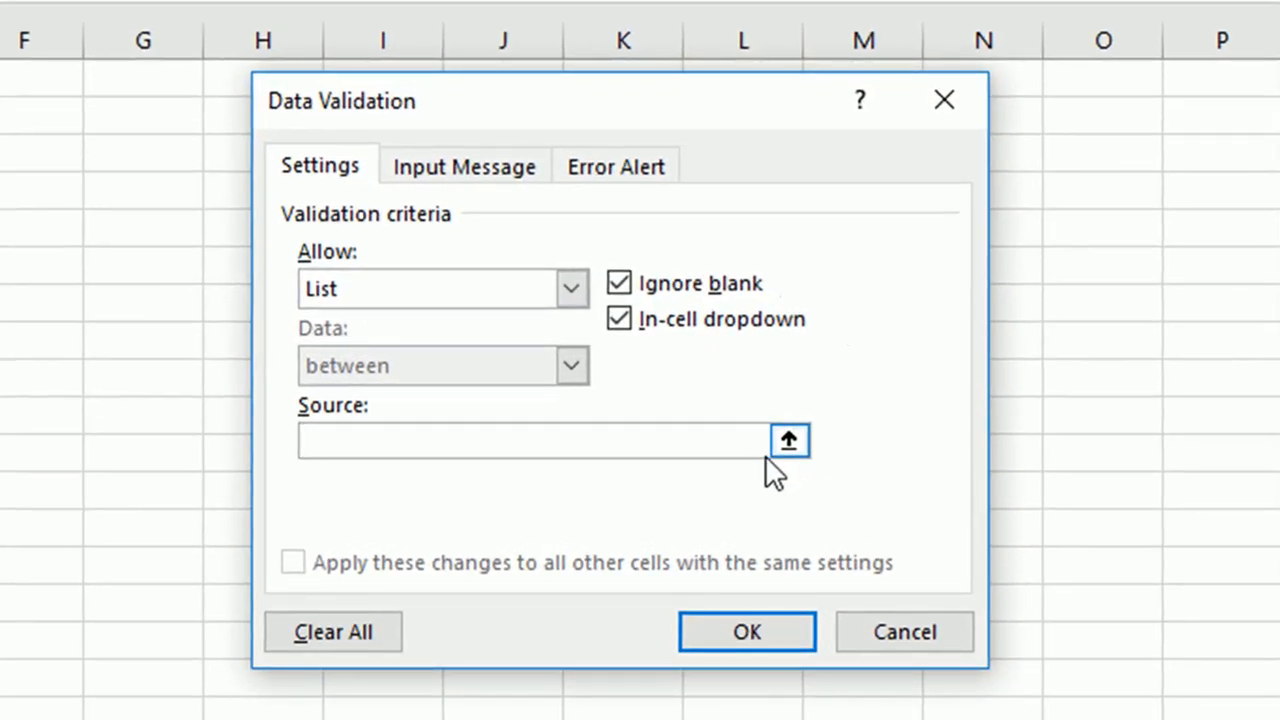
key("F3")
left_click(776, 528)
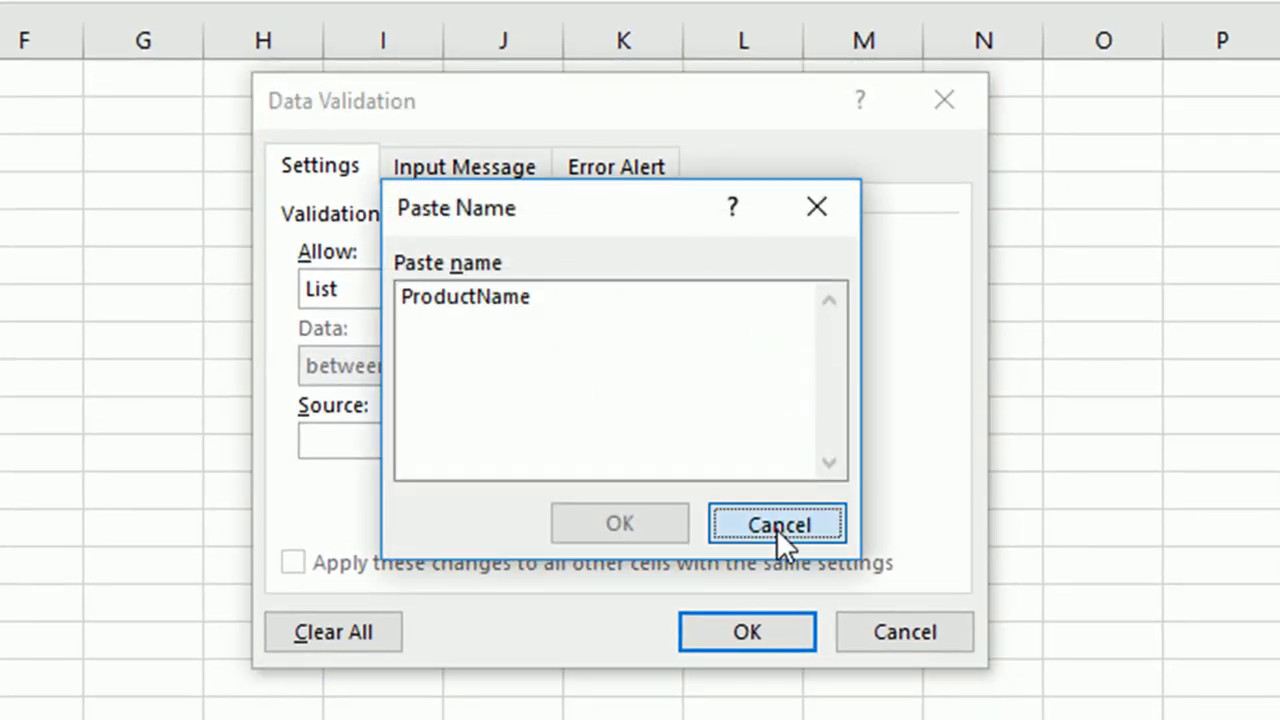
Step: Set the validation list source to cells A2:A9 on the ProNam sheet, and clear the source again
left_click(791, 440)
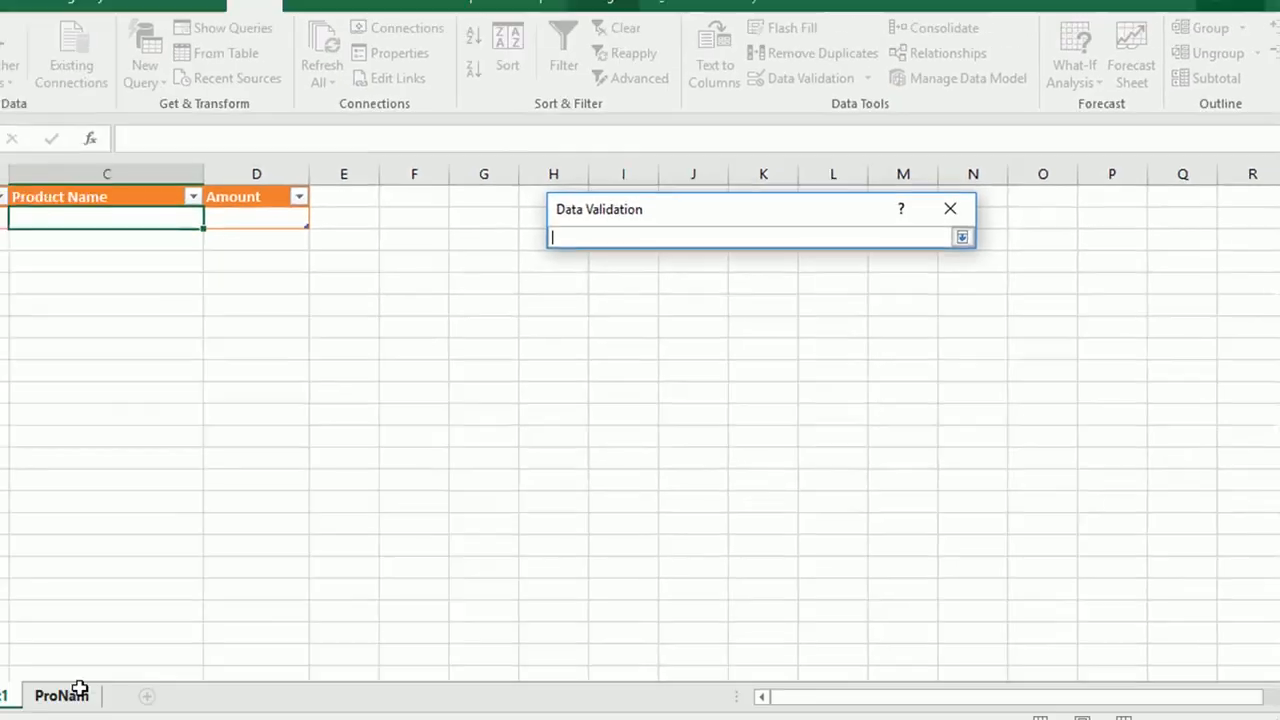
left_click(189, 648)
left_click_drag(63, 245, 77, 366)
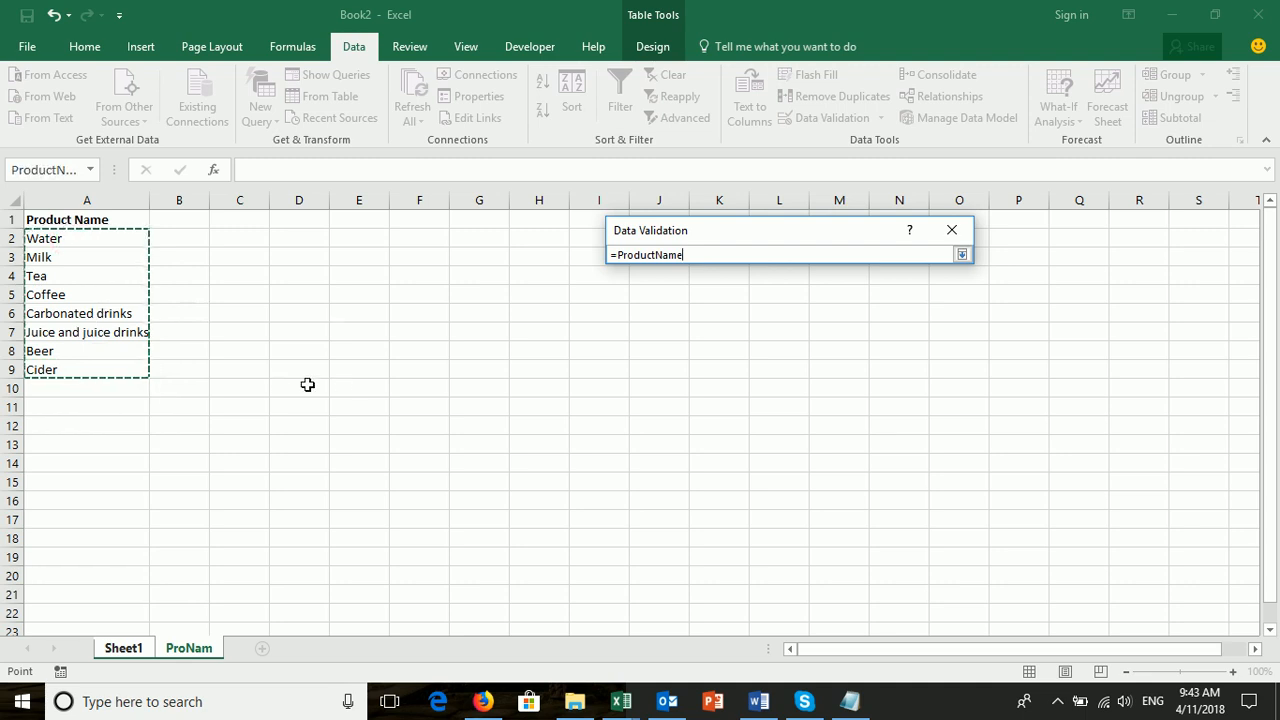
left_click(955, 241)
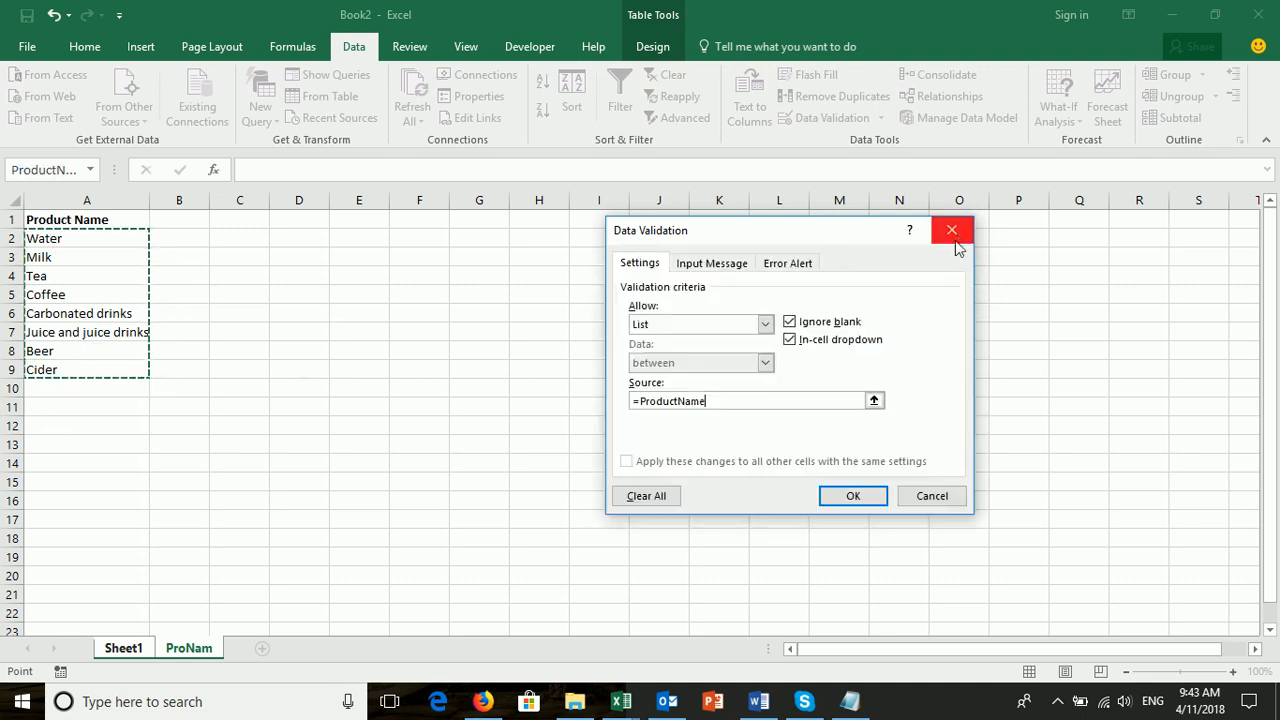
left_click(731, 403)
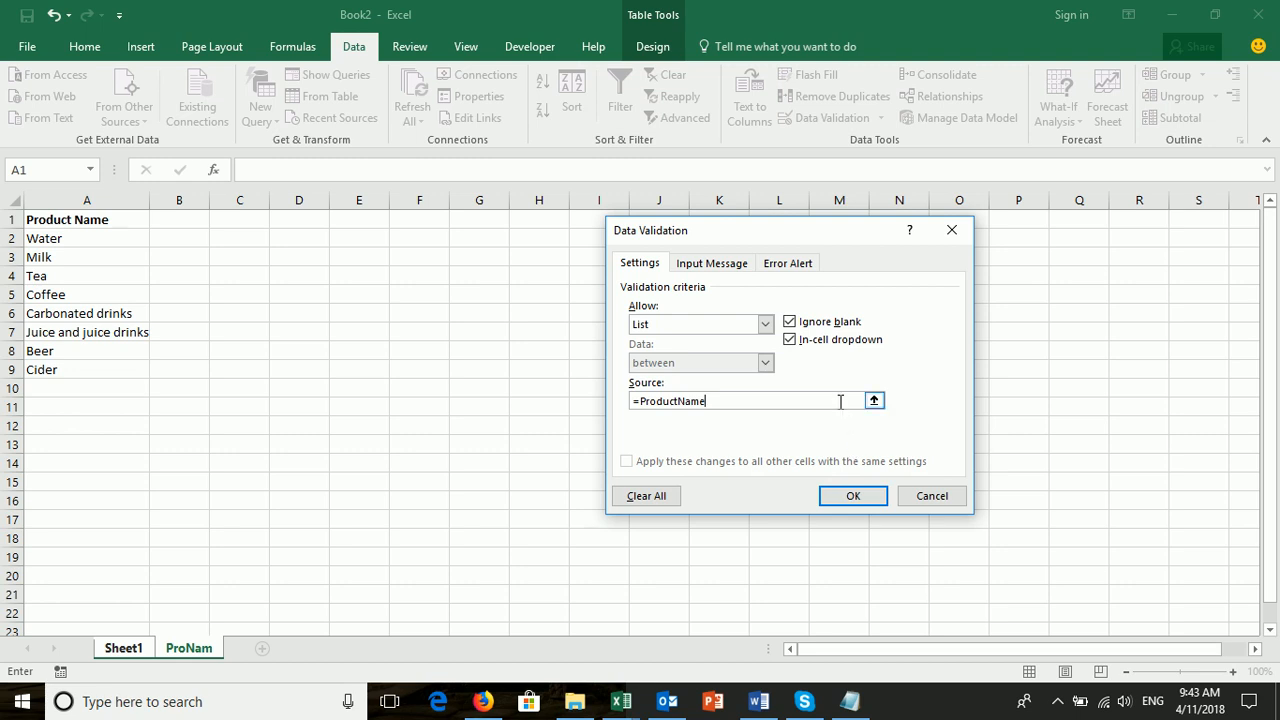
left_click_drag(840, 401, 557, 391)
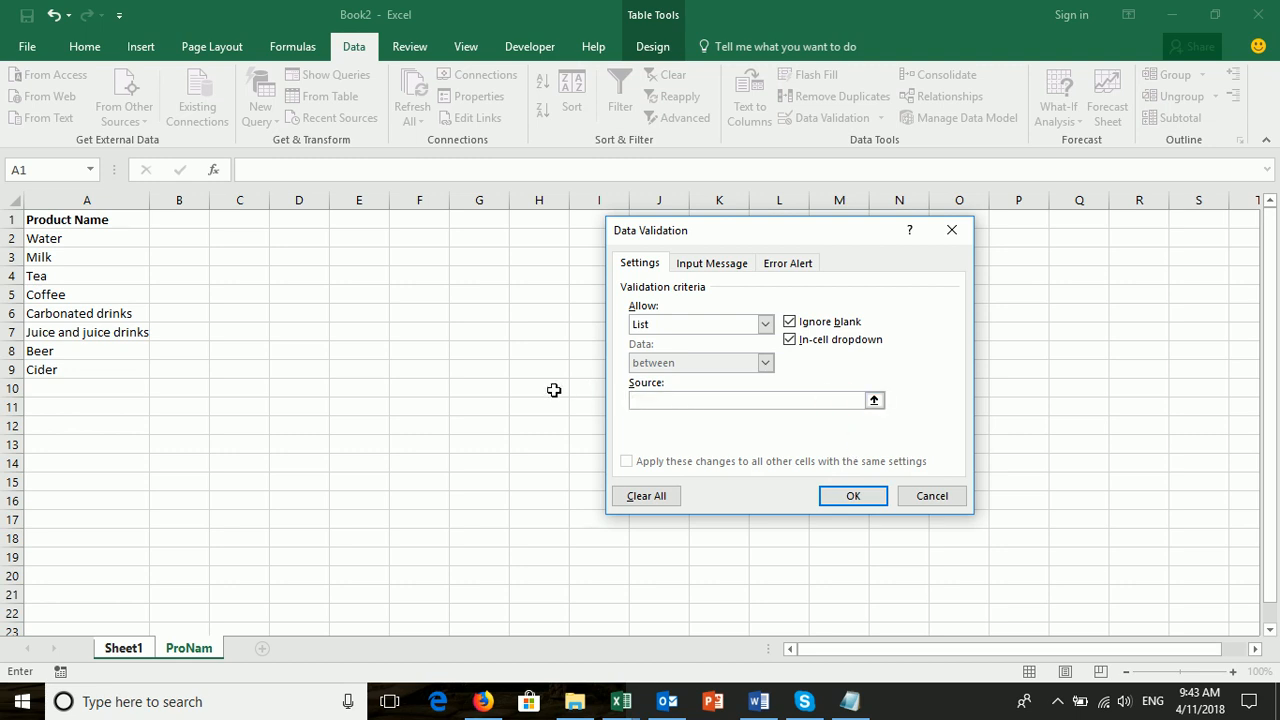
Step: Set the list source to =ProductName by selecting A2:A9 on the ProNam sheet, and apply the validation to C2
left_click(651, 398)
left_click(873, 399)
left_click_drag(79, 240, 83, 371)
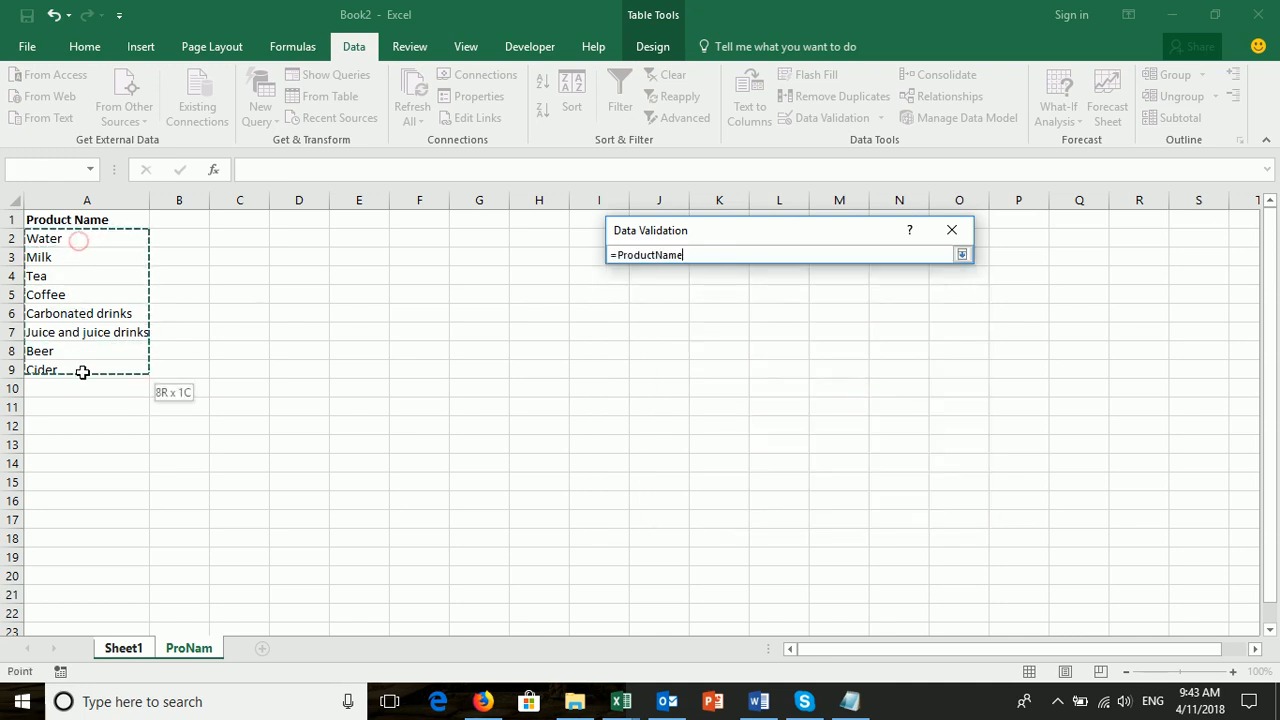
left_click(961, 255)
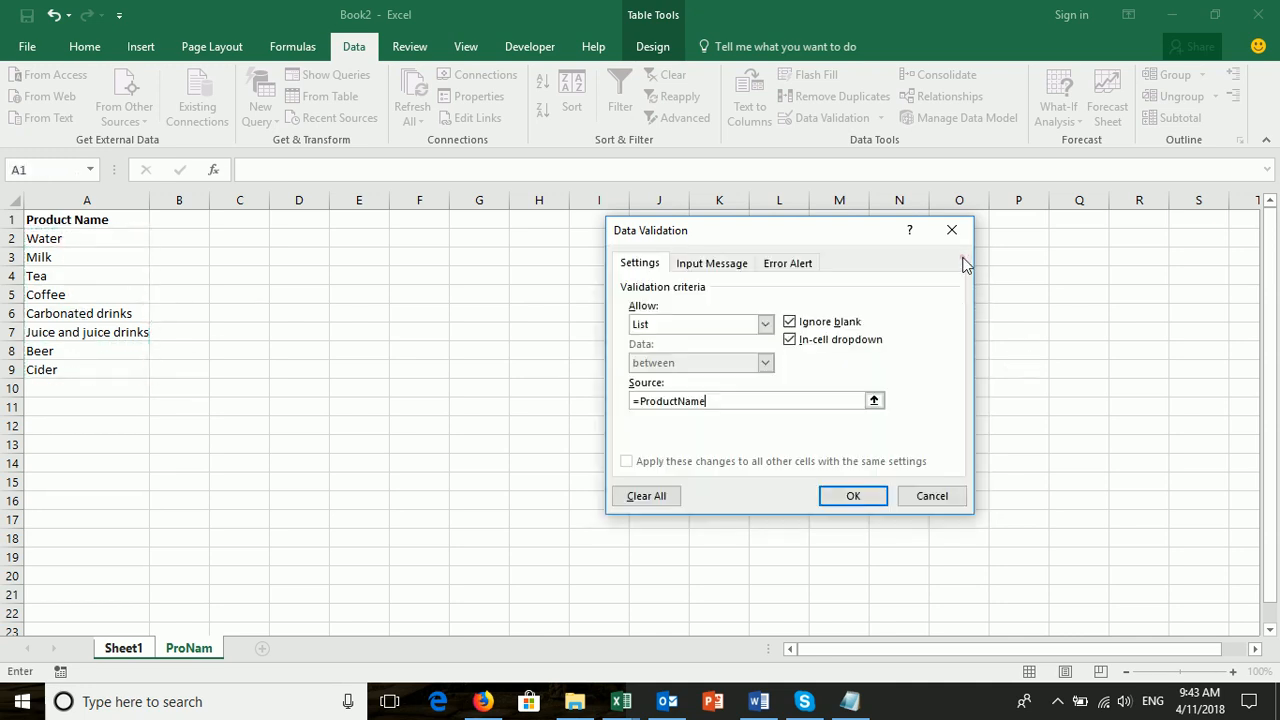
left_click(850, 497)
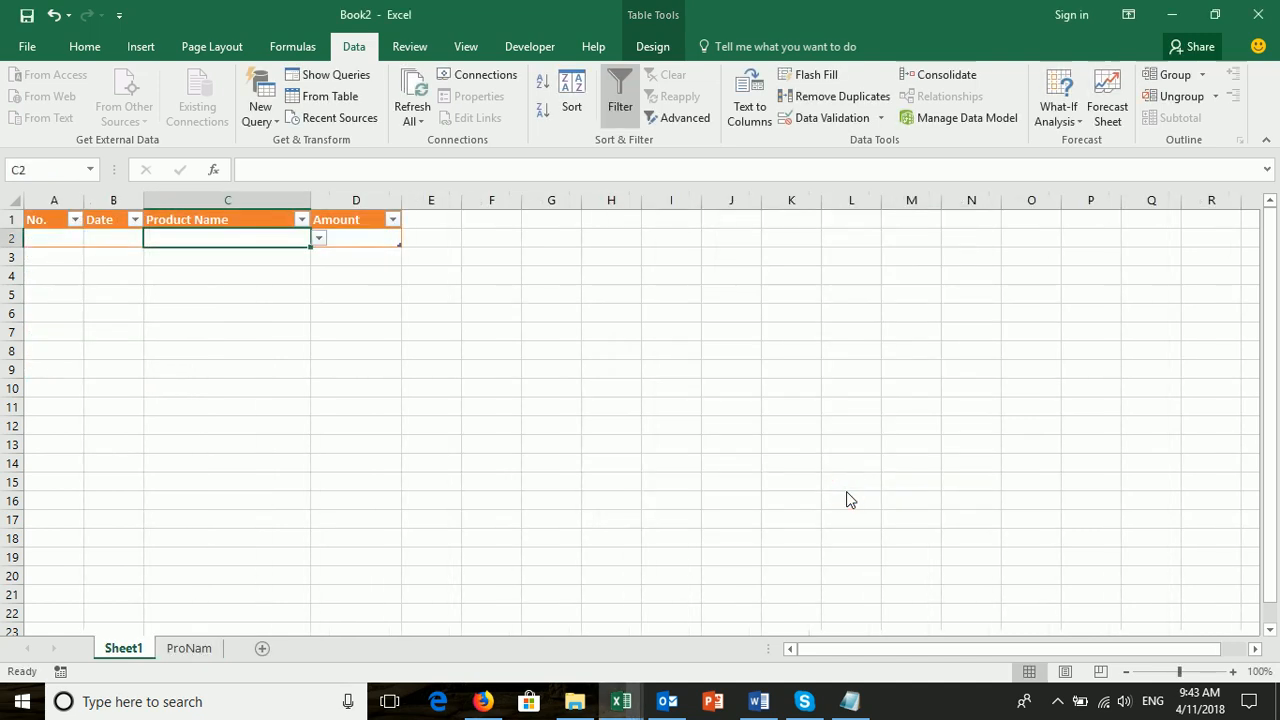
Step: Enter 1 in cell A2 under the No. header and move on to the Date cell
left_click(46, 238)
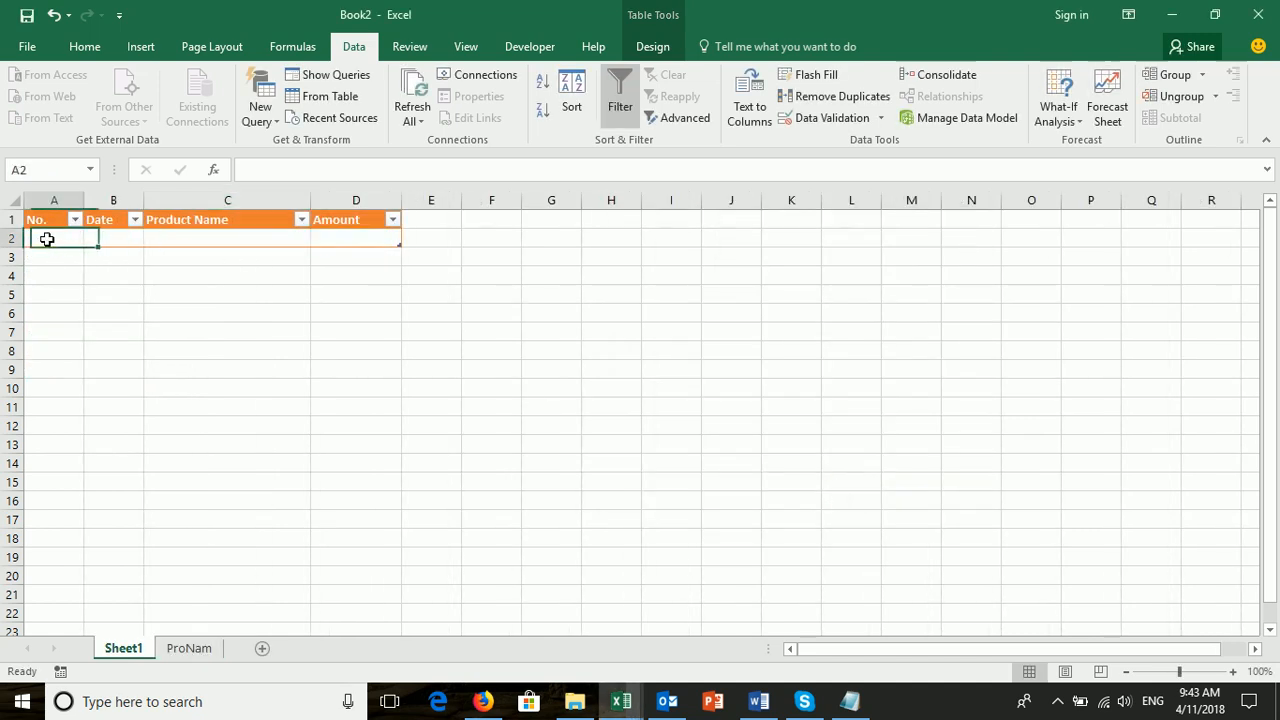
type("1")
key("Tab")
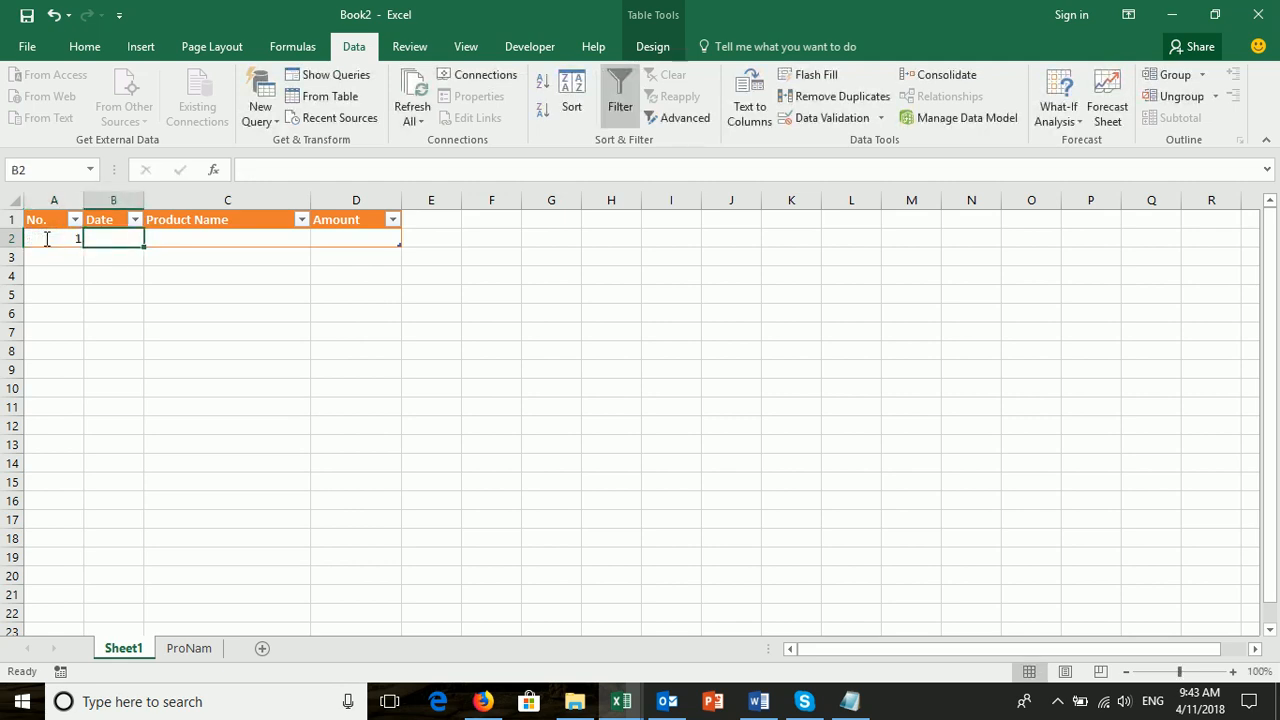
Step: Enter the date 12-apr-18 in cell B2 under the Date header
type("12-apr-1")
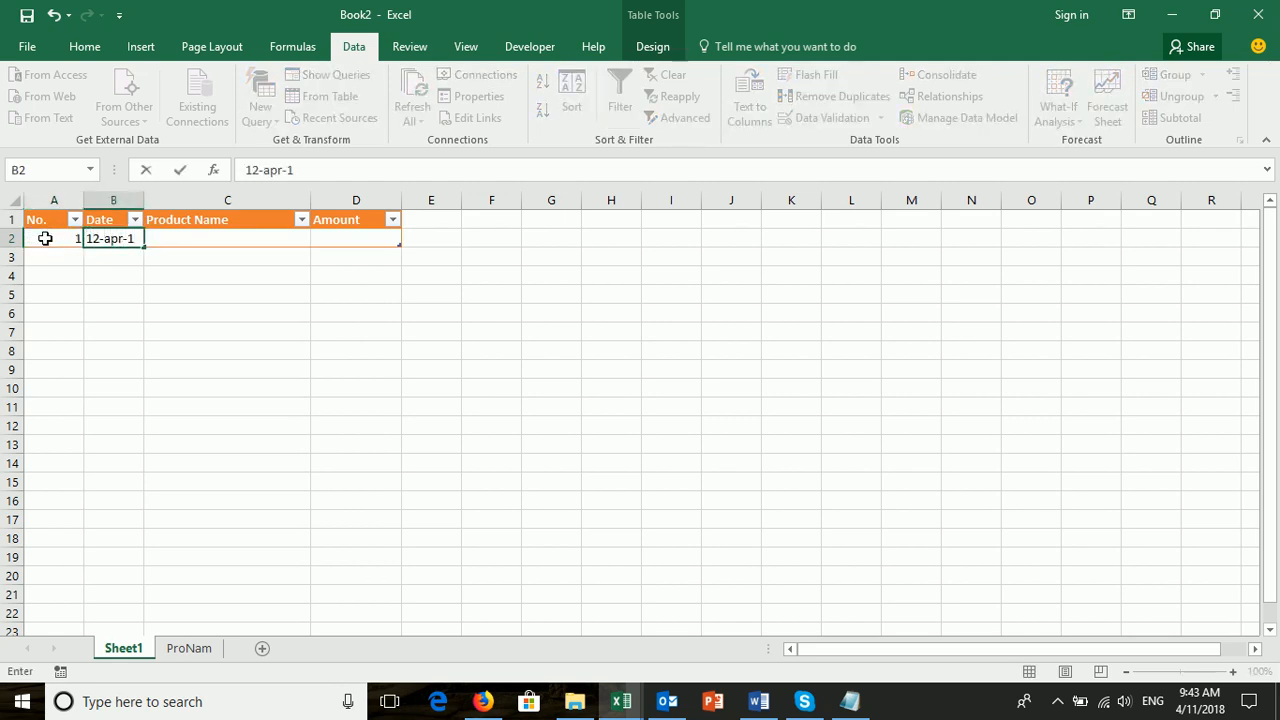
type("8")
key("Return")
key("Up")
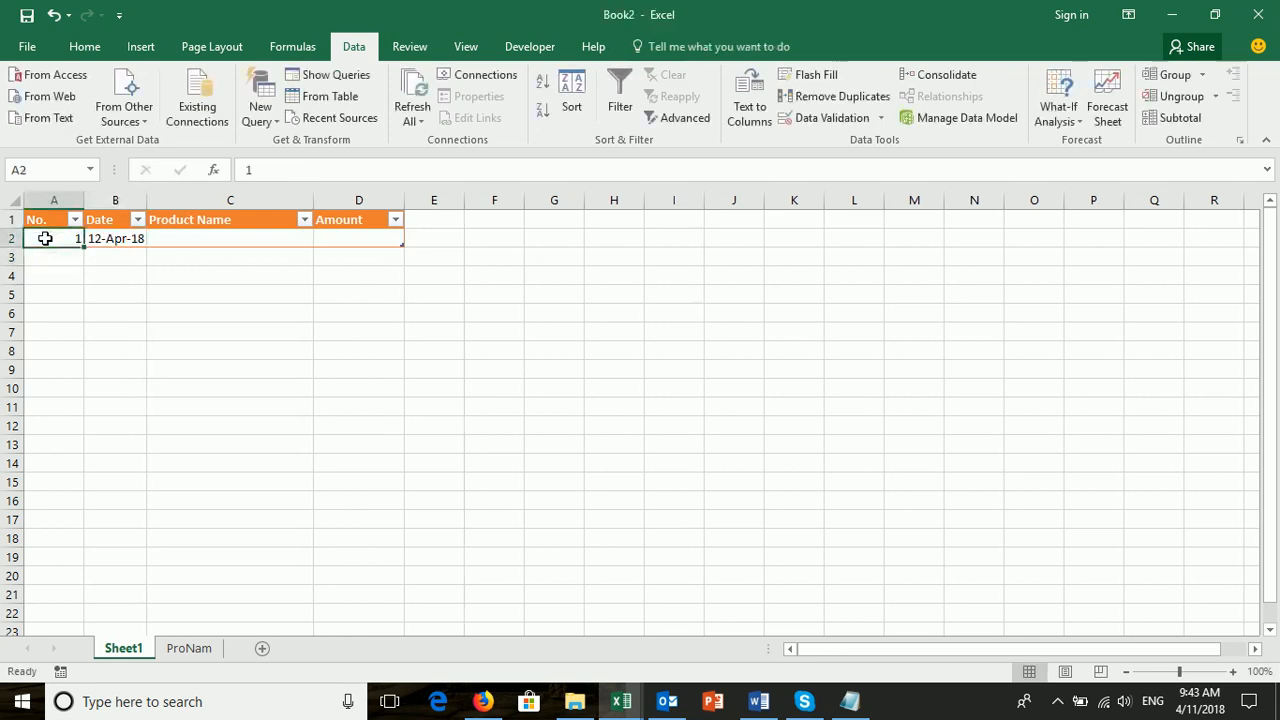
Step: Pick Water from the product drop-down in cell C2, and replace it with Milk from the same list
key("Right")
key("Right")
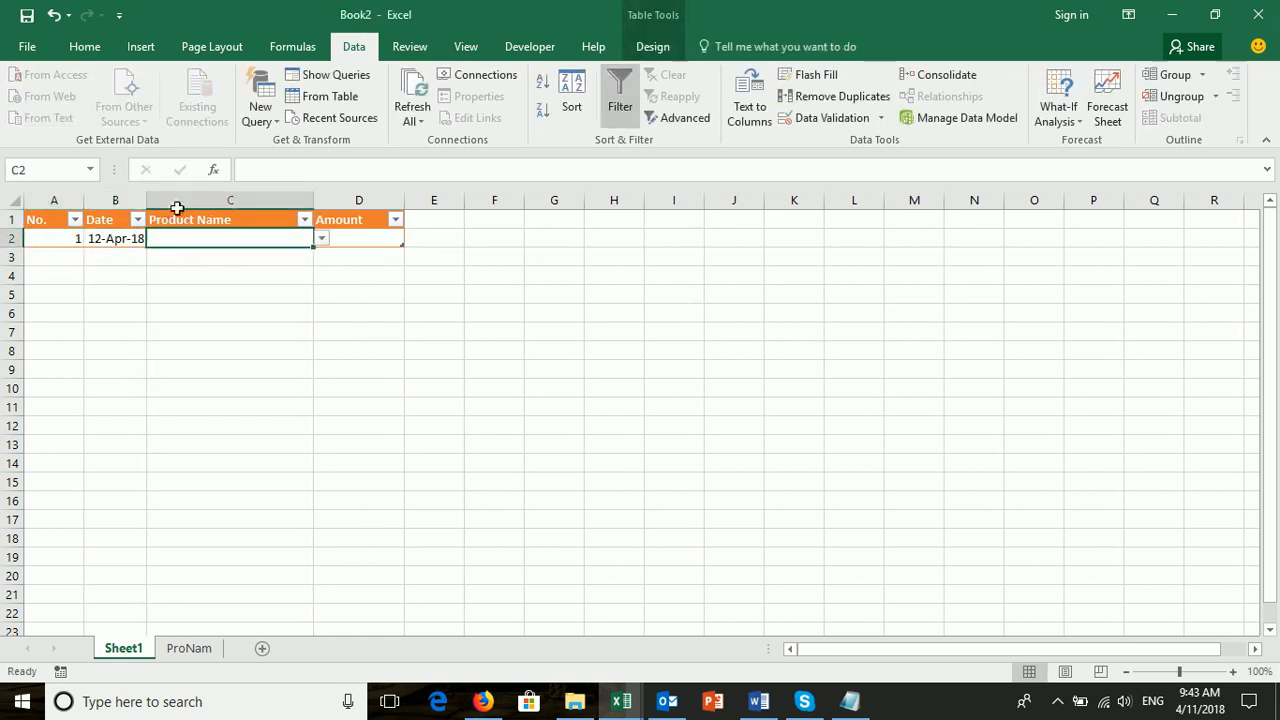
left_click(322, 245)
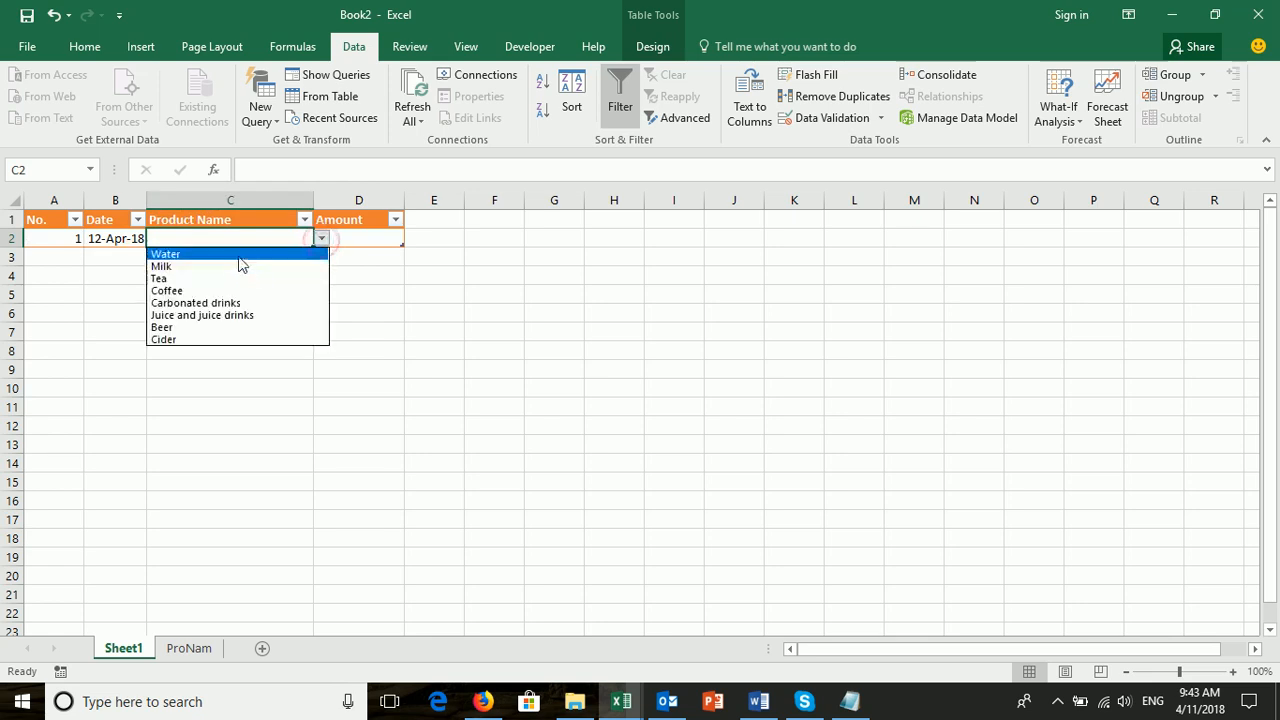
left_click(238, 252)
left_click(322, 239)
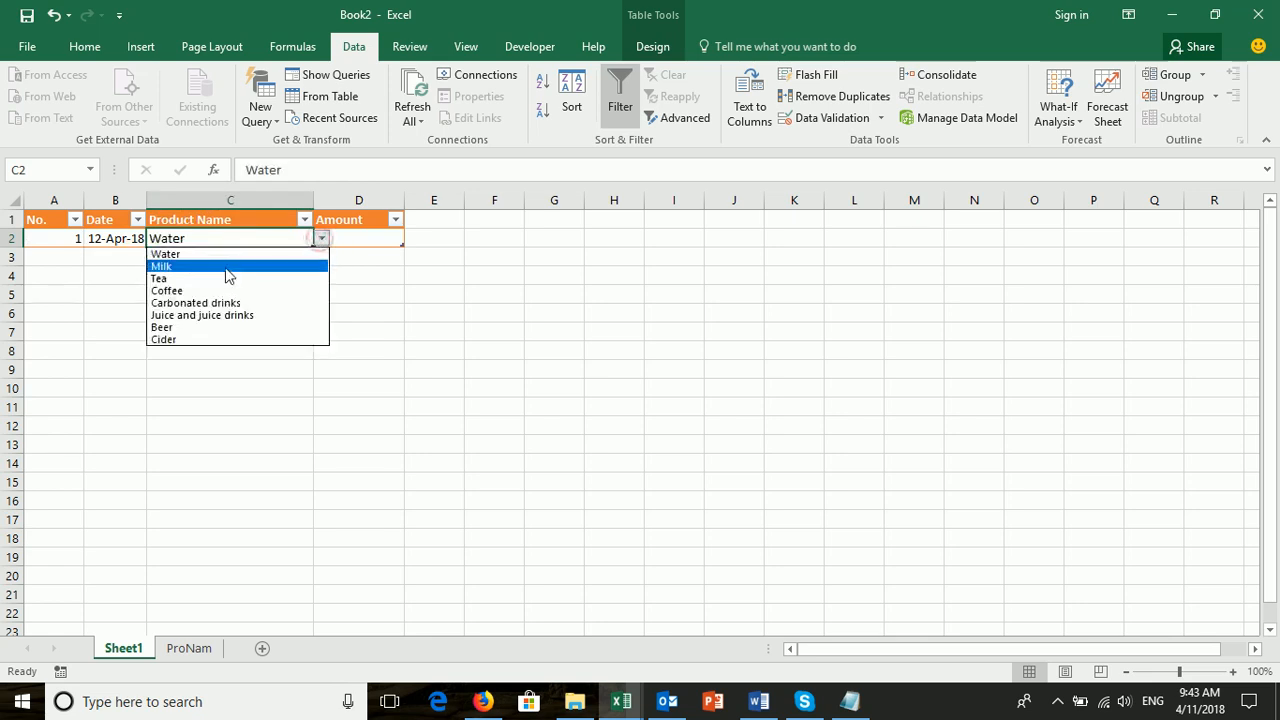
left_click(225, 266)
Step: Enter 12 as the Amount in cell D2 and add a new table row below it
left_click(351, 240)
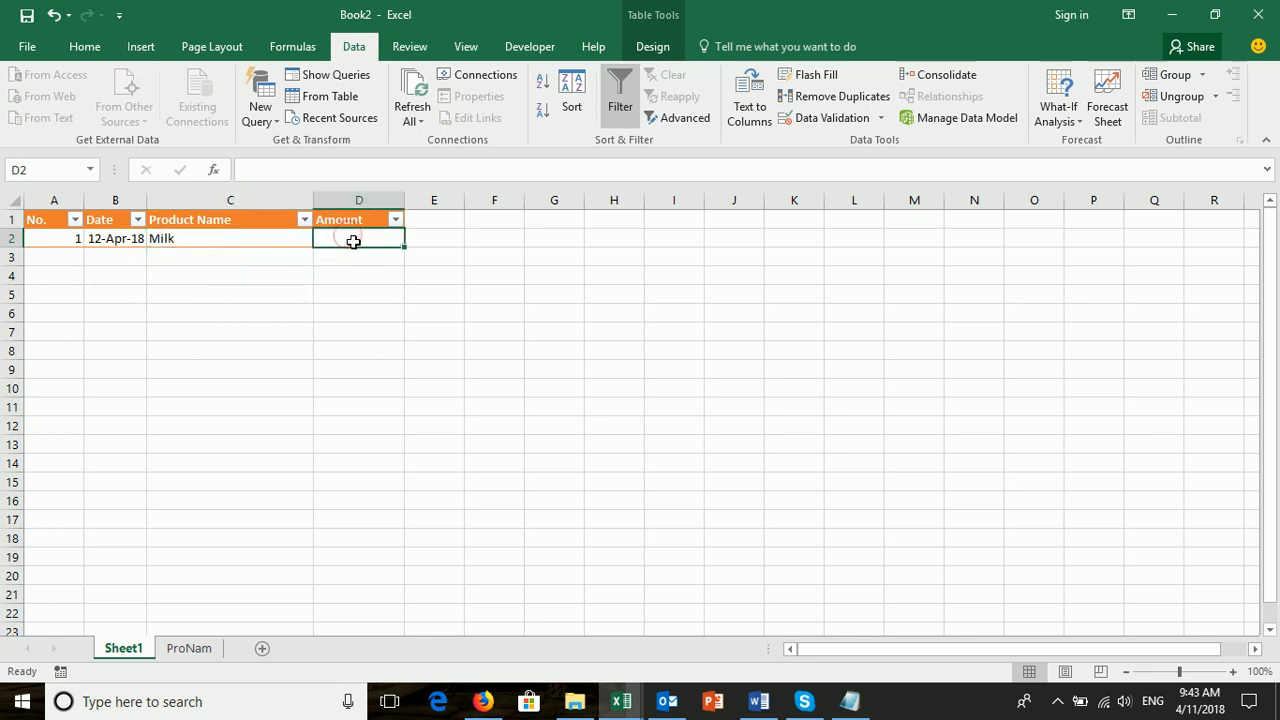
type("12")
key("Return")
left_click(355, 241)
key("Tab")
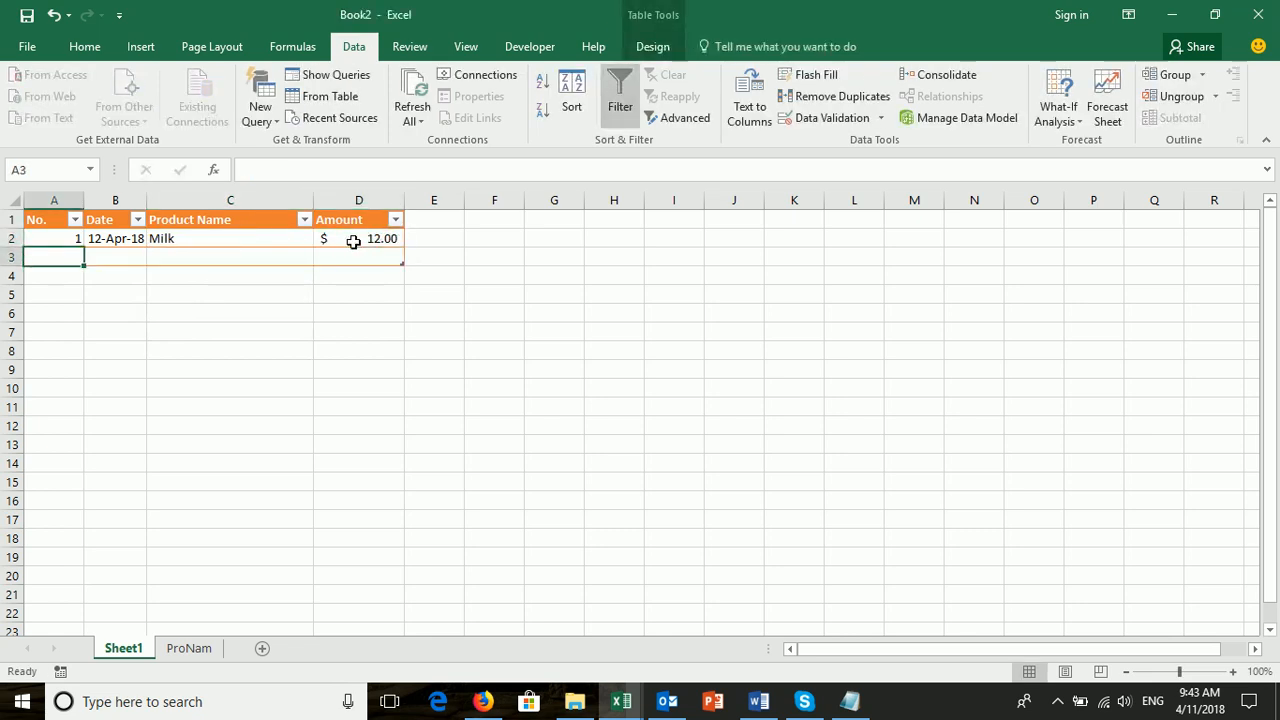
Step: Enter 2 as the No. in the new row and fill its Date from the cell above
type("2")
key("Tab")
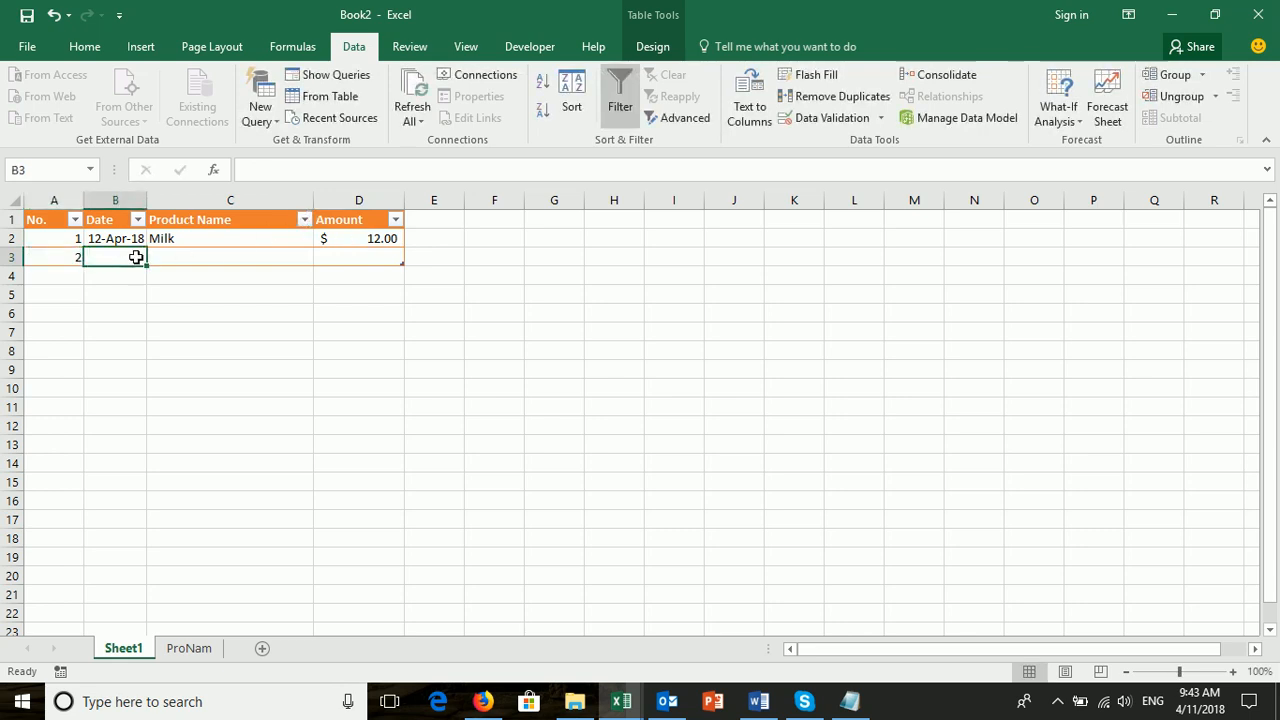
key("ctrl+d")
Step: Choose Coffee from the product drop-down in cell C3 and fill the Amount in D3 from the cell above
key("Tab")
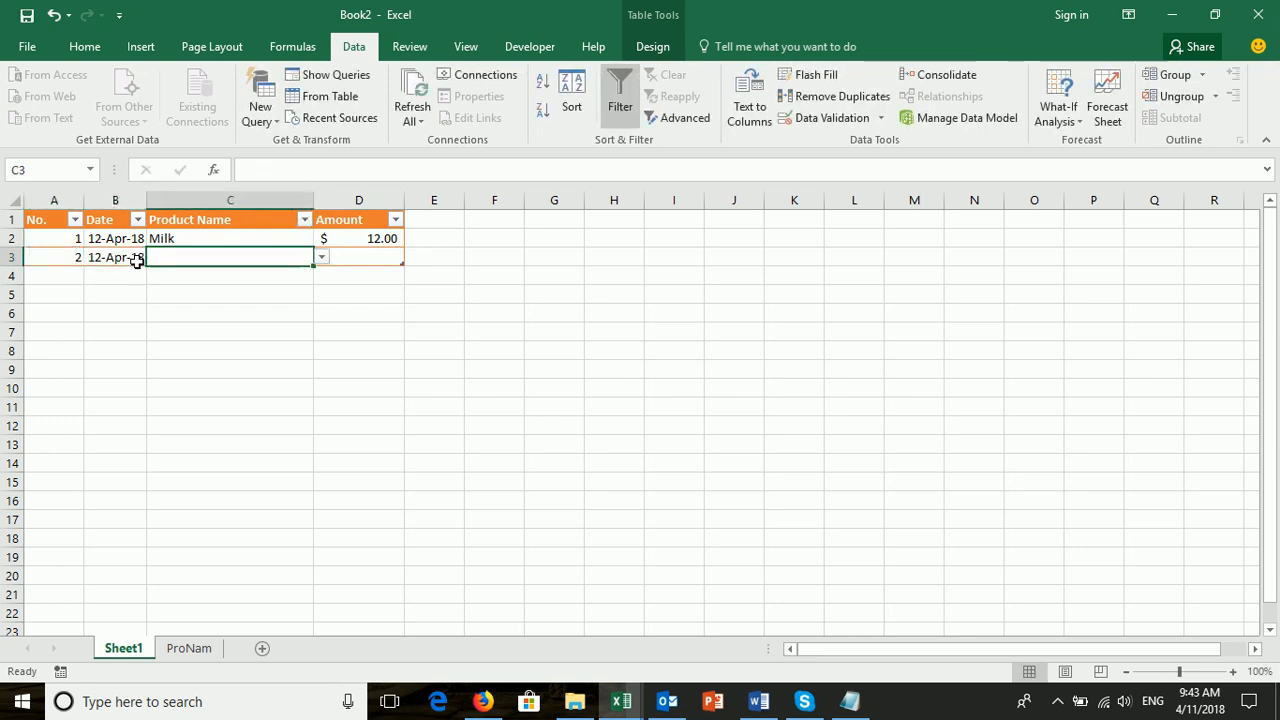
left_click(321, 258)
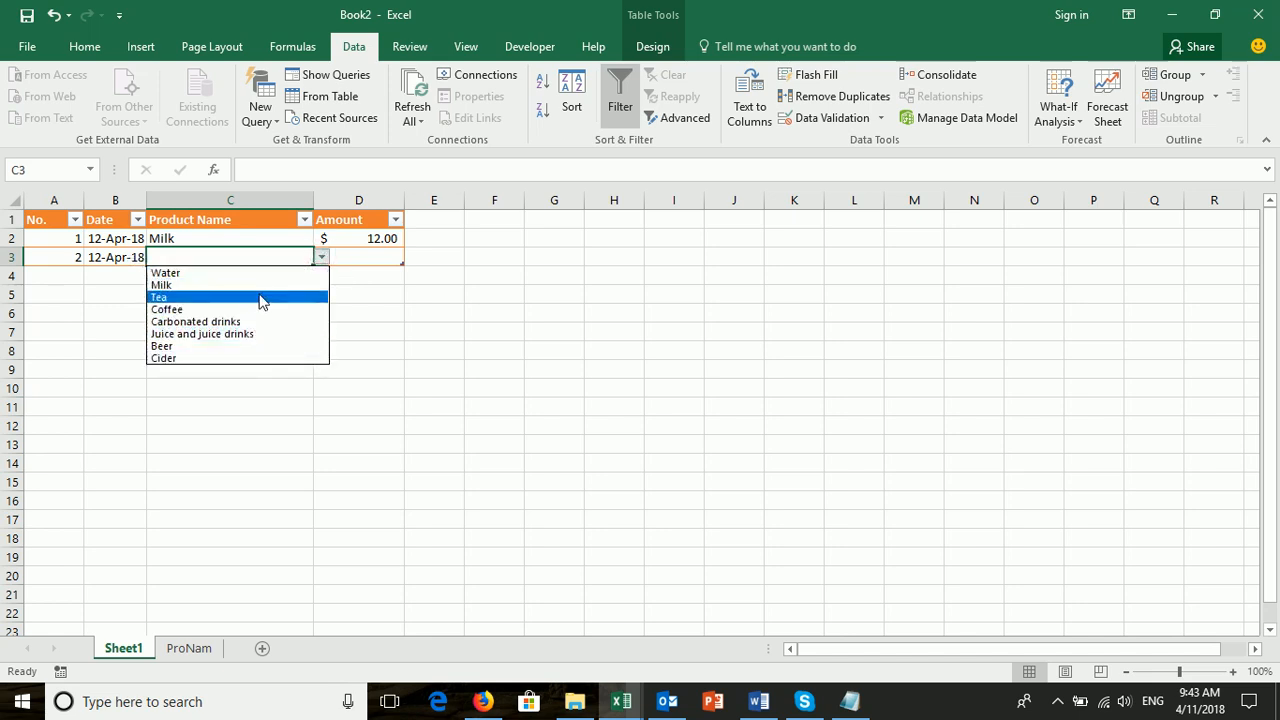
left_click(198, 309)
left_click(355, 258)
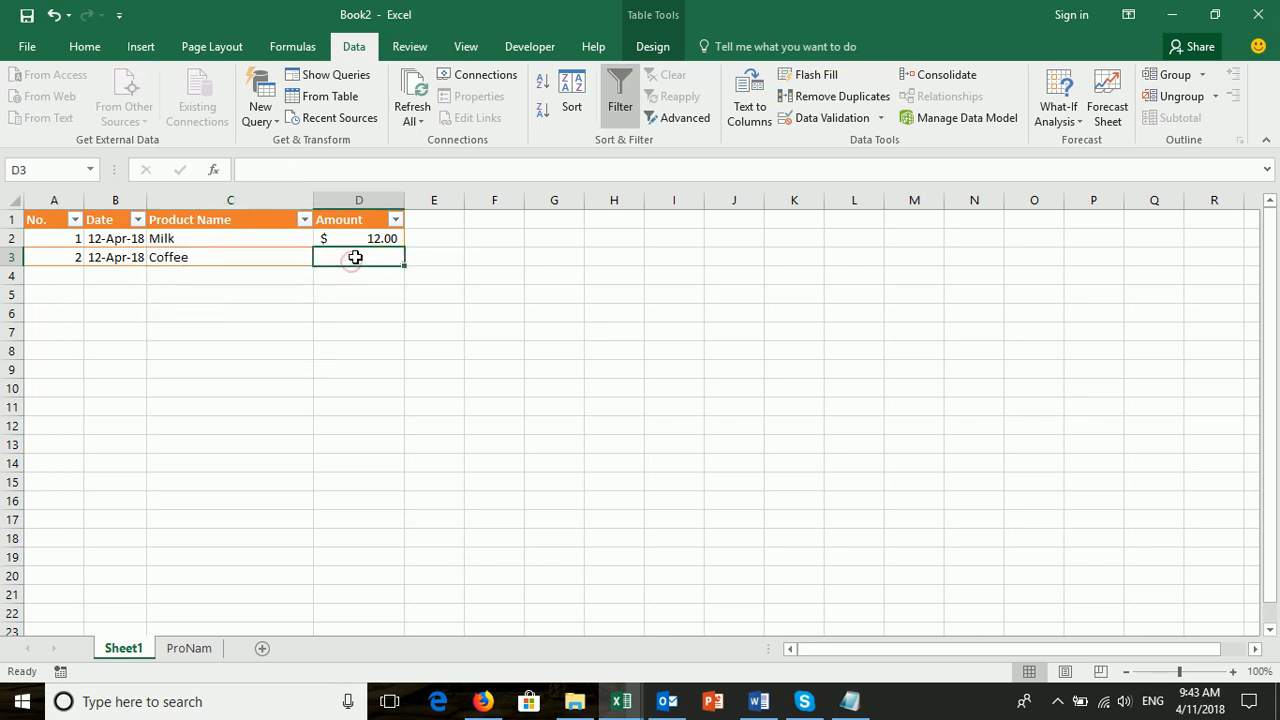
key("ctrl+d")
left_click(297, 245)
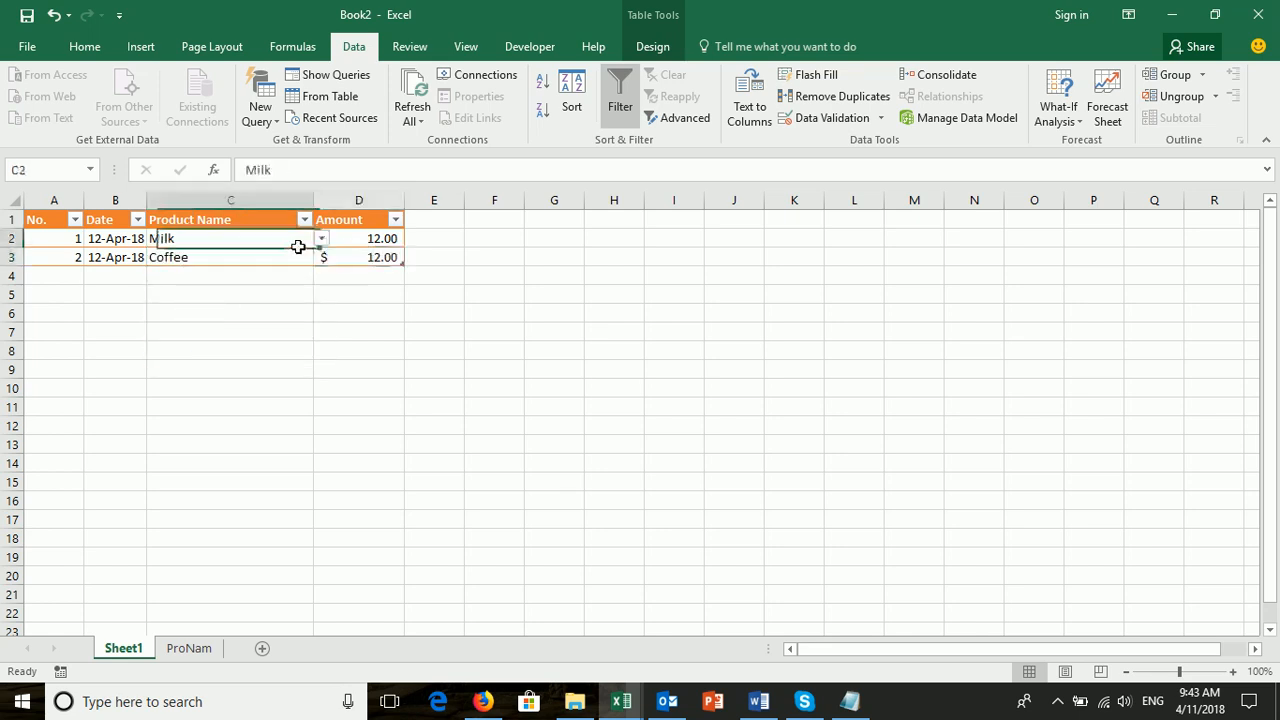
left_click(289, 257)
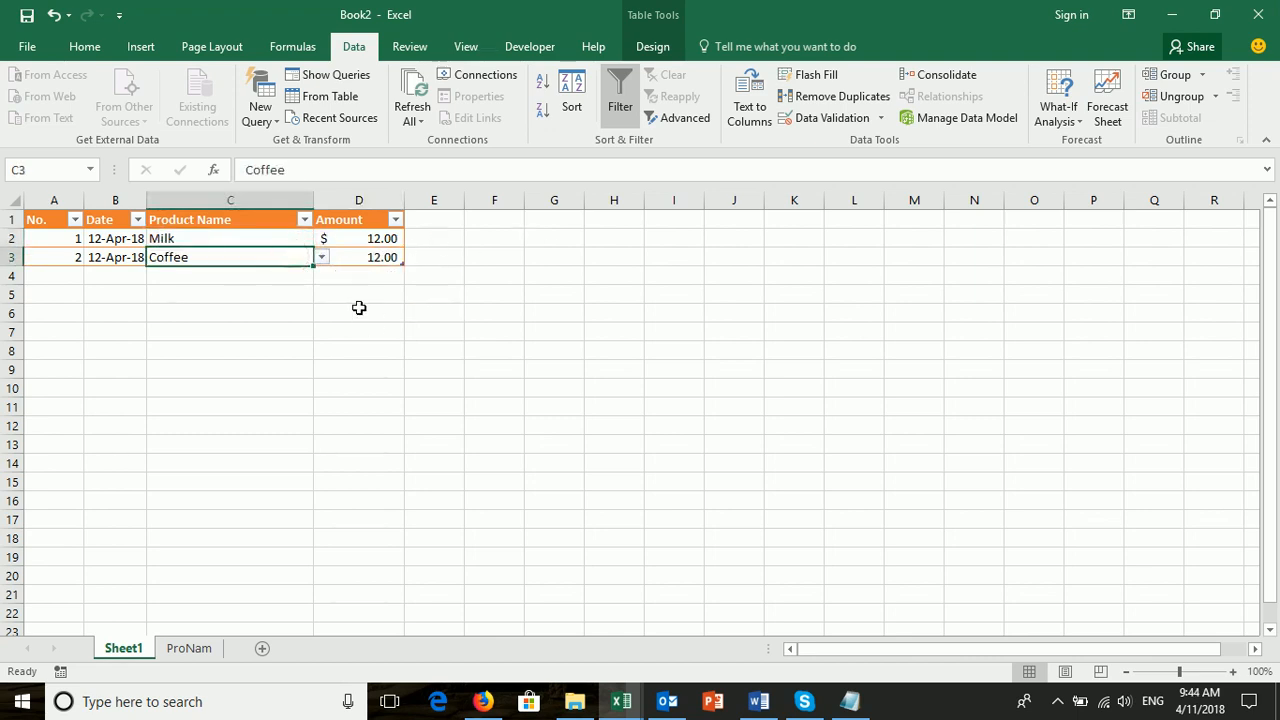